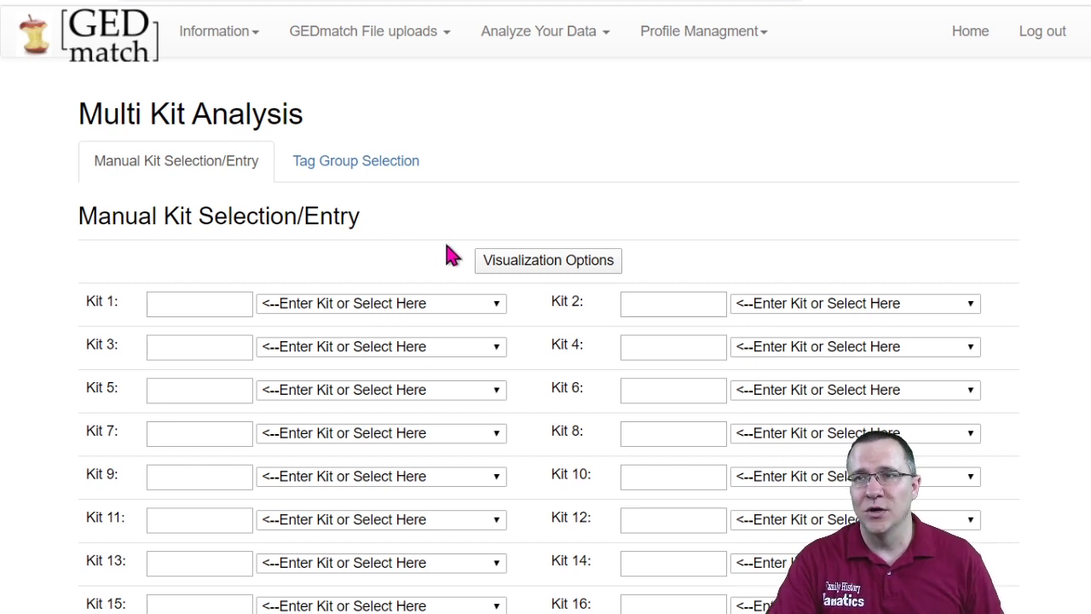
# Step: Visualize the Kevern/Tame tag group's kits and circle the Matrices tab in red
pyautogui.click(324, 168)
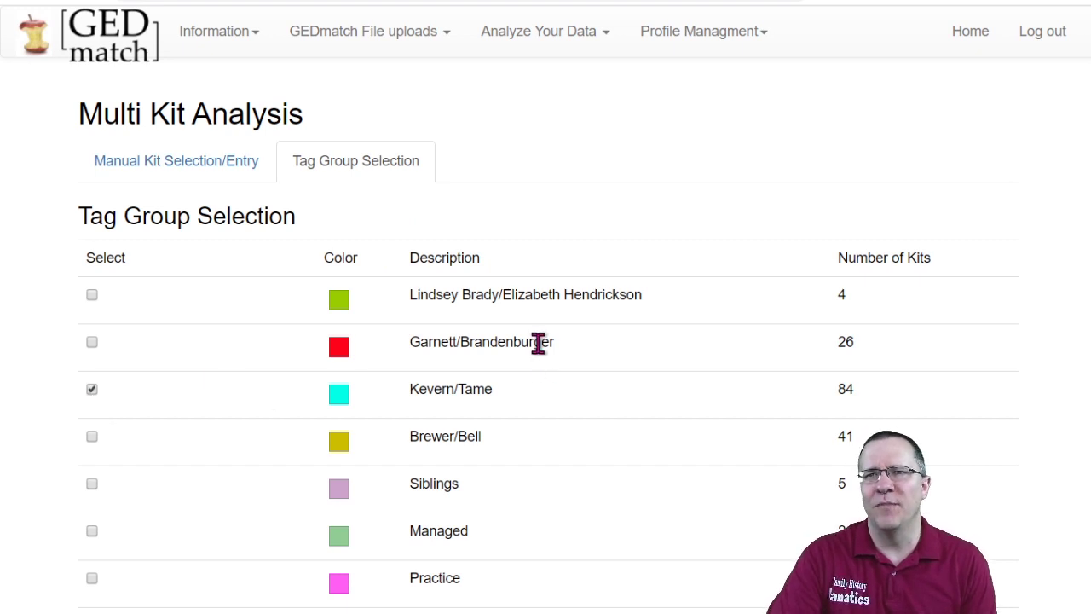
pyautogui.scroll(-2, 538, 342)
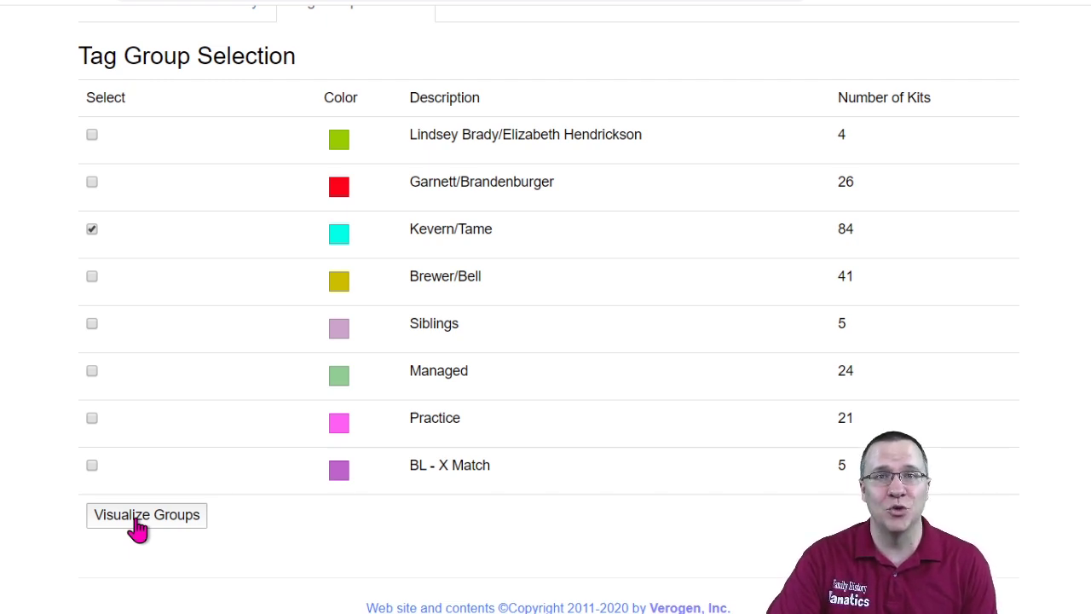
pyautogui.click(138, 528)
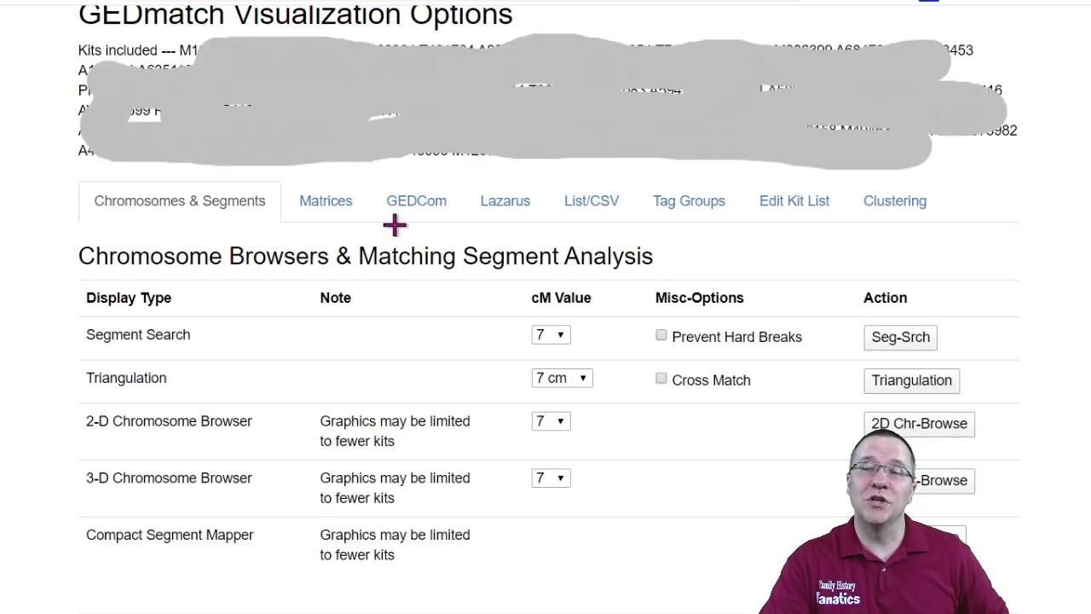
pyautogui.moveTo(293, 219); pyautogui.dragTo(314, 224)
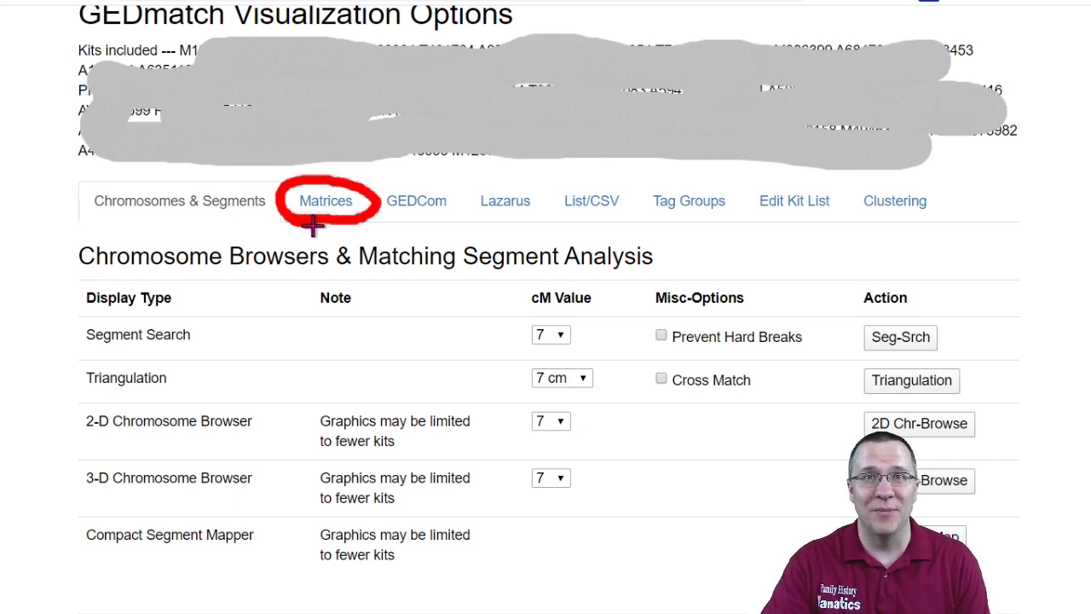
# Step: Bring up the matrix comparisons list to run the autosomal A-Matrix for the group
pyautogui.click(317, 209)
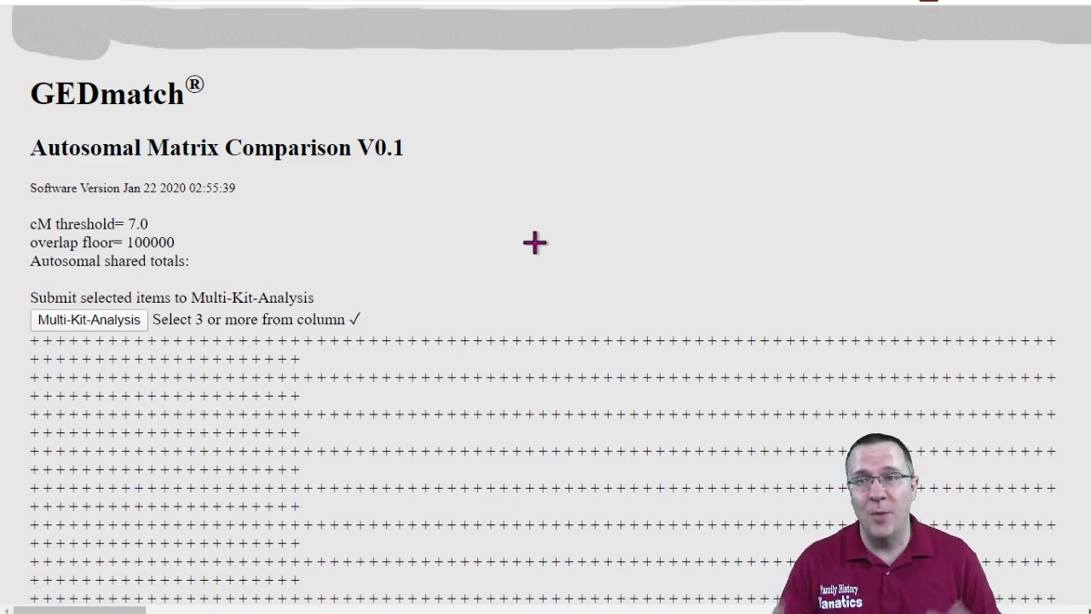
# Step: Scroll to the autosomal matrix and circle 2672.3, 15.2 and 7.6 in red
pyautogui.scroll(-2, 534, 243)
pyautogui.scroll(-1, 534, 243)
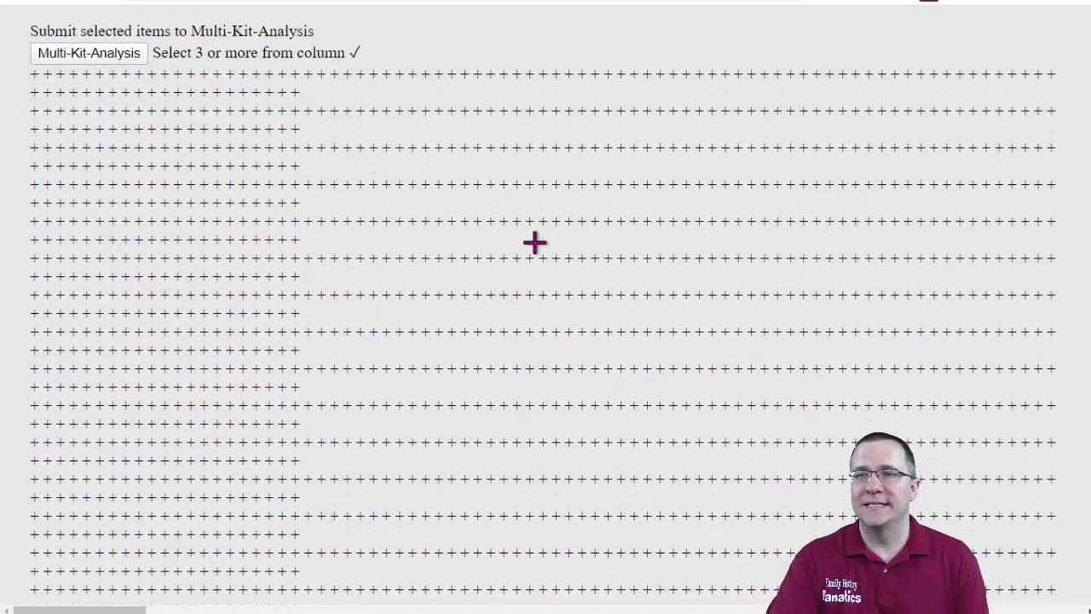
pyautogui.scroll(-2, 535, 243)
pyautogui.scroll(-4, 534, 242)
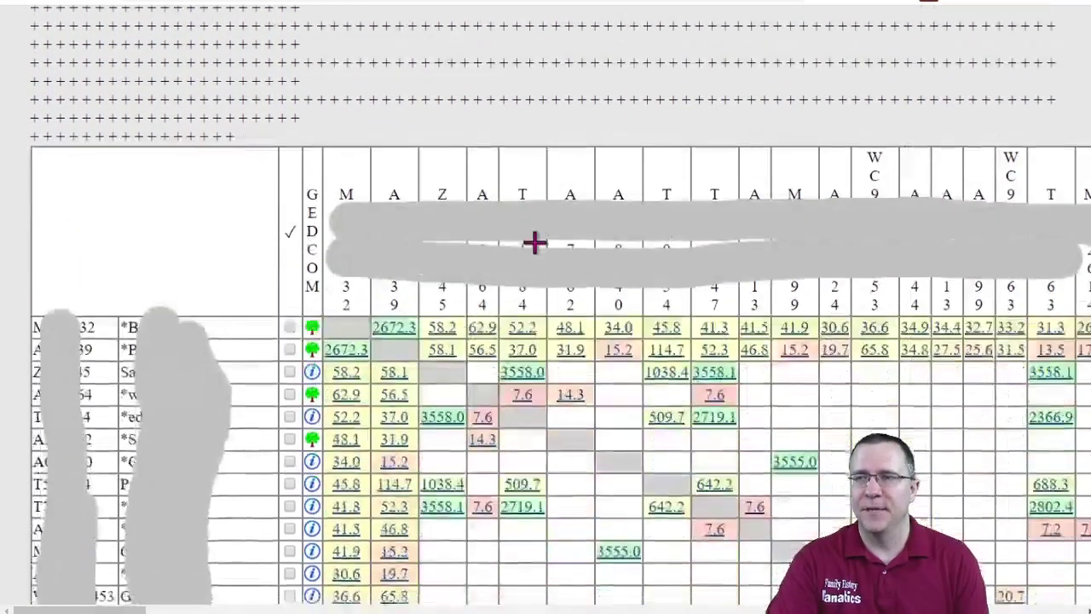
pyautogui.scroll(-2, 535, 243)
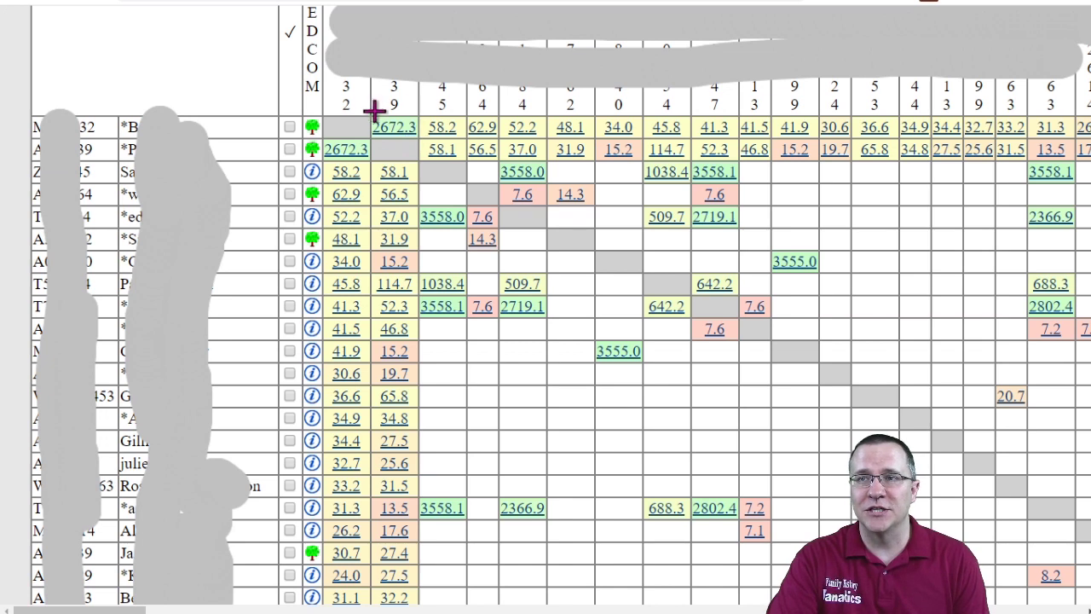
pyautogui.moveTo(388, 102)
pyautogui.mouseDown()
pyautogui.moveTo(407, 158)
pyautogui.moveTo(397, 99)
pyautogui.mouseUp()
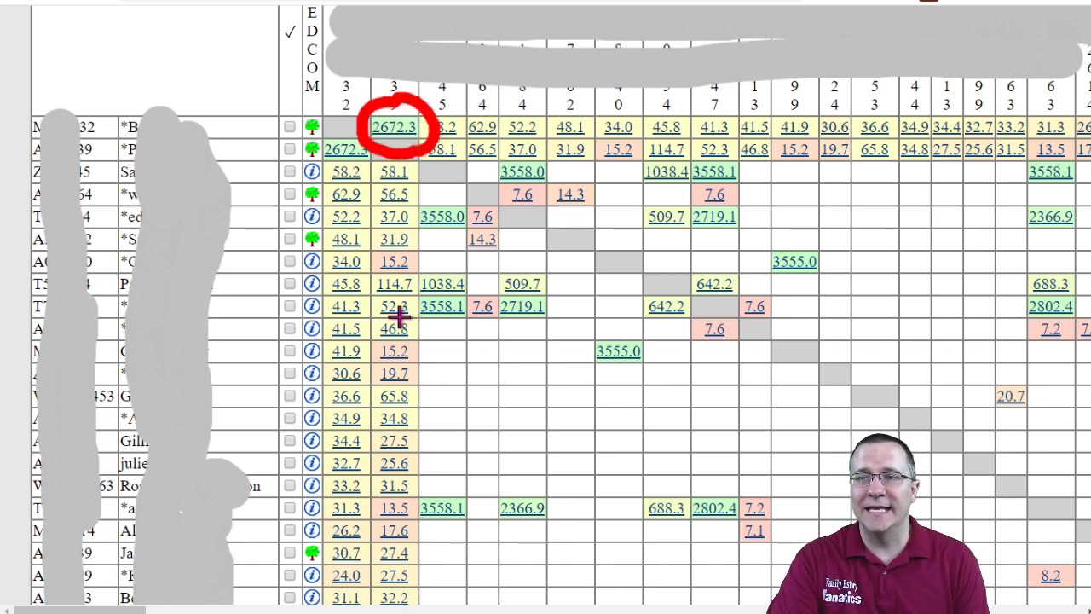
pyautogui.moveTo(410, 331)
pyautogui.mouseDown()
pyautogui.moveTo(391, 370)
pyautogui.moveTo(418, 335)
pyautogui.mouseUp()
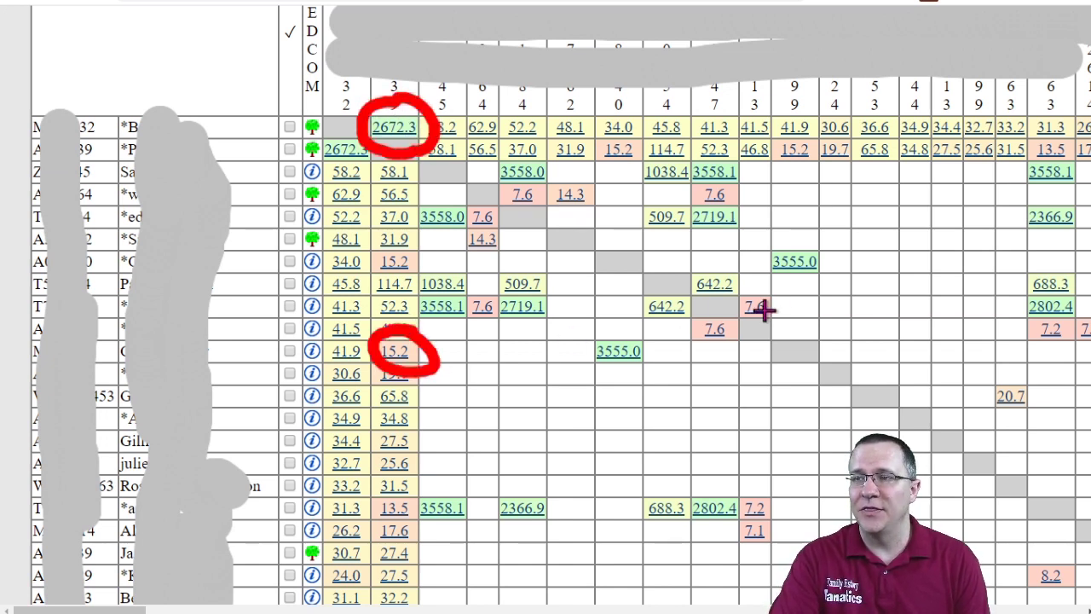
pyautogui.moveTo(784, 284)
pyautogui.mouseDown()
pyautogui.moveTo(738, 290)
pyautogui.moveTo(774, 283)
pyautogui.mouseUp()
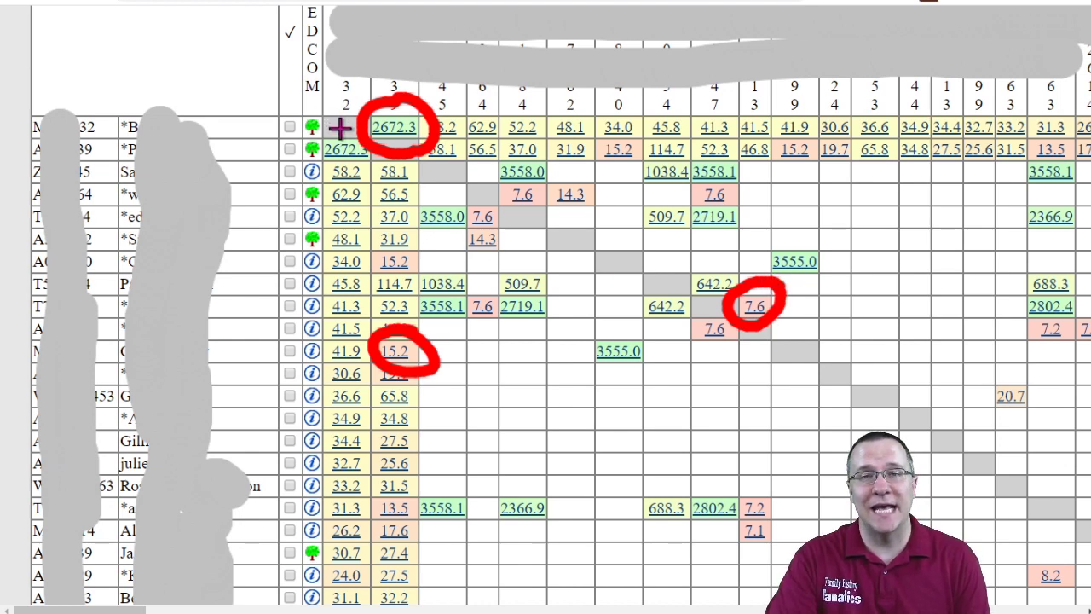
pyautogui.moveTo(325, 124)
pyautogui.mouseDown()
pyautogui.moveTo(426, 157)
pyautogui.moveTo(744, 313)
pyautogui.moveTo(815, 372)
pyautogui.moveTo(1075, 508)
pyautogui.mouseUp()
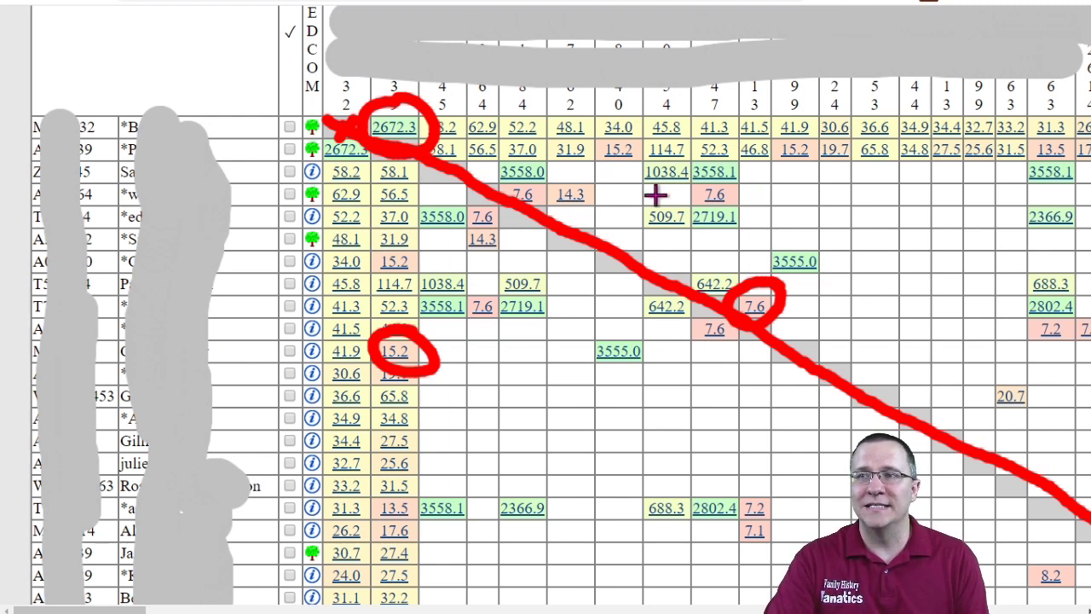
# Step: Underline 1038.4, 3558.1, 2802.4 and 7.2 in red, arrow the 31.3 row, circle 3558.1
pyautogui.moveTo(644, 193); pyautogui.dragTo(750, 192)
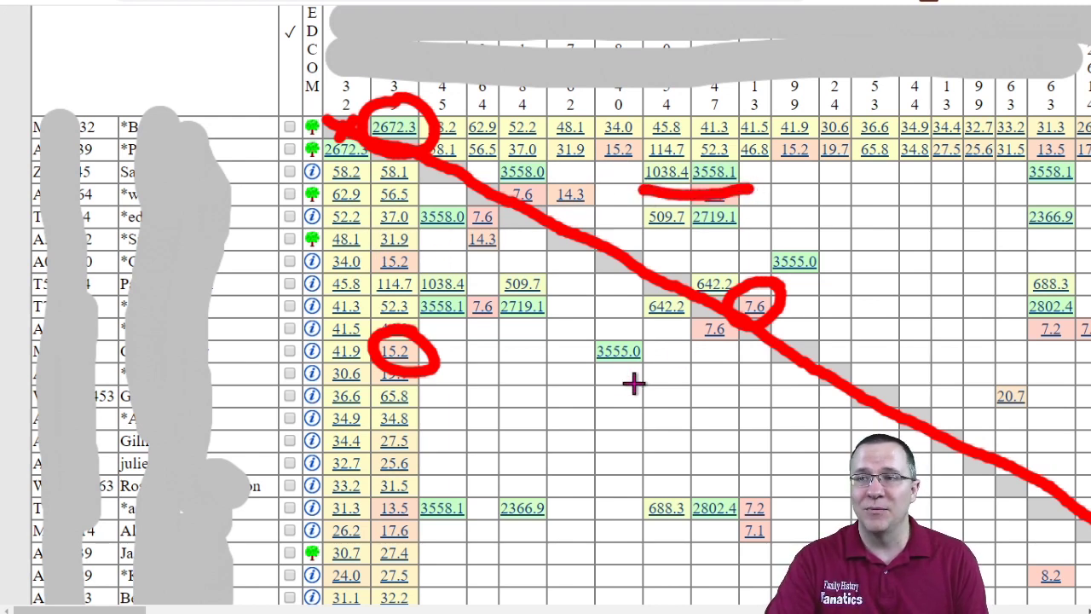
pyautogui.moveTo(584, 379); pyautogui.dragTo(648, 379)
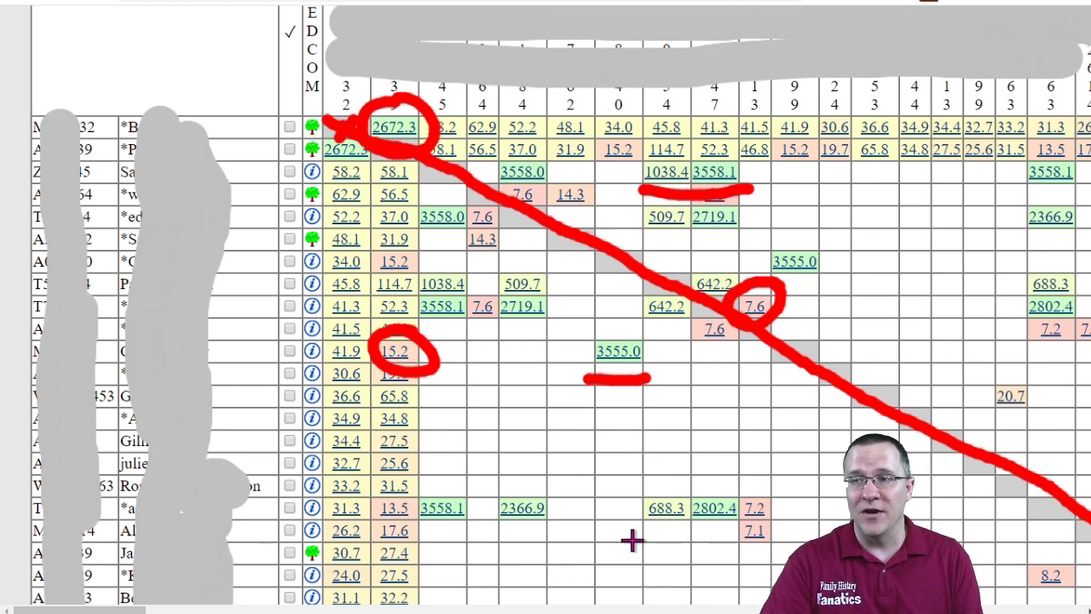
pyautogui.moveTo(628, 539); pyautogui.dragTo(756, 533)
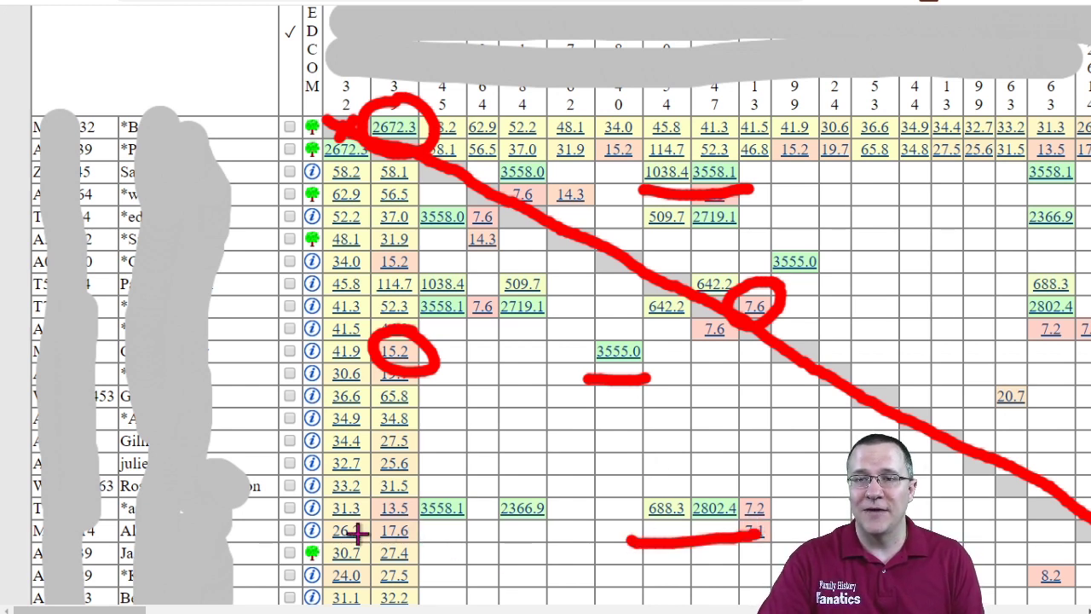
pyautogui.moveTo(272, 512)
pyautogui.mouseDown()
pyautogui.moveTo(280, 495)
pyautogui.moveTo(288, 528)
pyautogui.mouseUp()
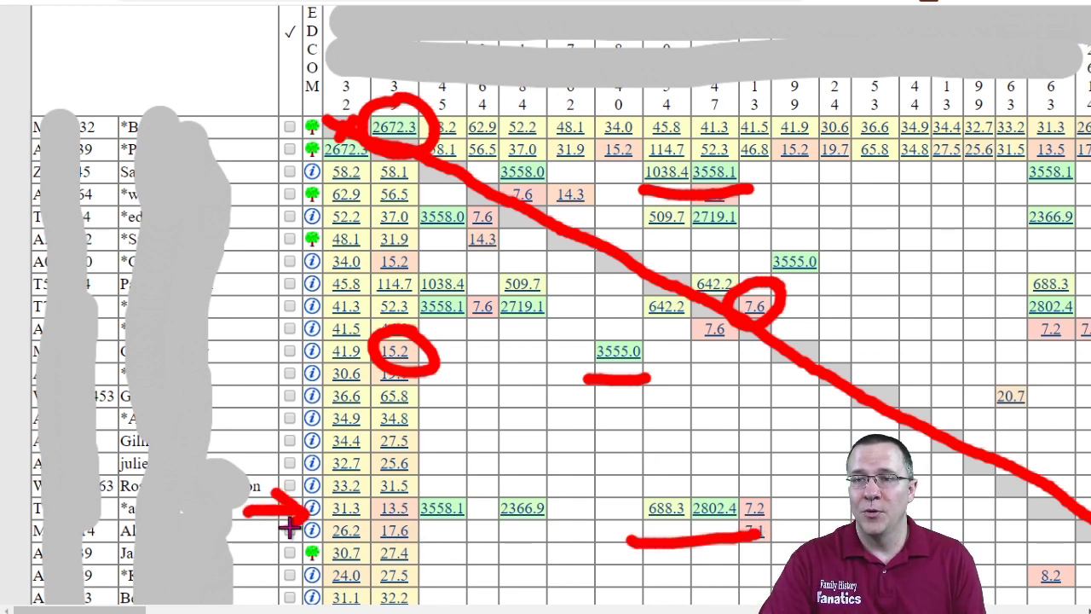
pyautogui.moveTo(459, 528)
pyautogui.mouseDown()
pyautogui.moveTo(447, 479)
pyautogui.moveTo(457, 539)
pyautogui.moveTo(563, 526)
pyautogui.mouseUp()
pyautogui.moveTo(694, 525); pyautogui.dragTo(744, 529)
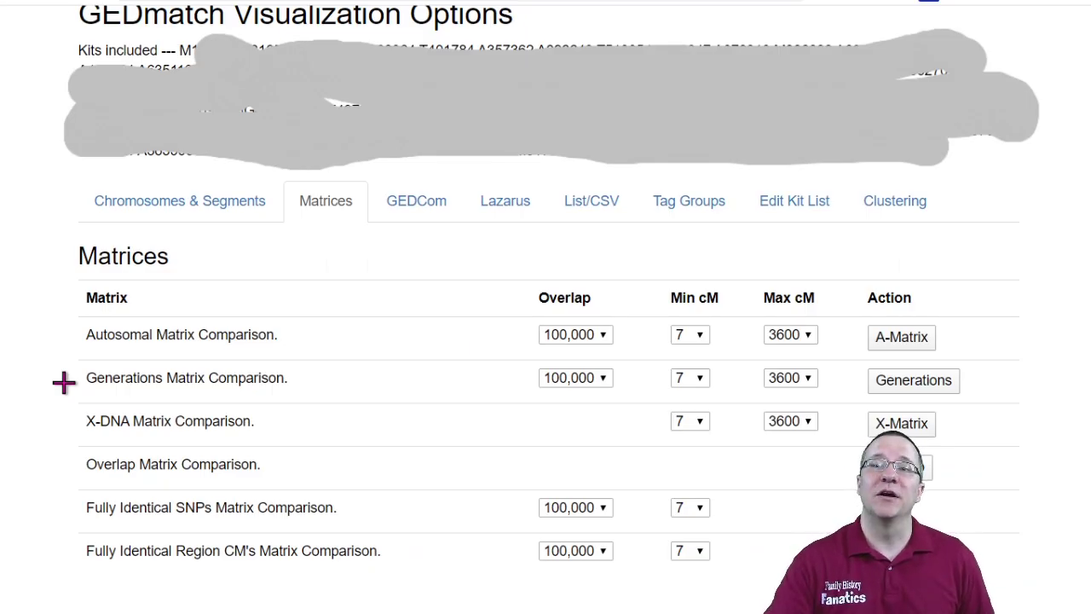
# Step: Point a red arrow at the Generations Matrix Comparison row
pyautogui.moveTo(62, 383)
pyautogui.mouseDown()
pyautogui.moveTo(90, 377)
pyautogui.moveTo(62, 404)
pyautogui.mouseUp()
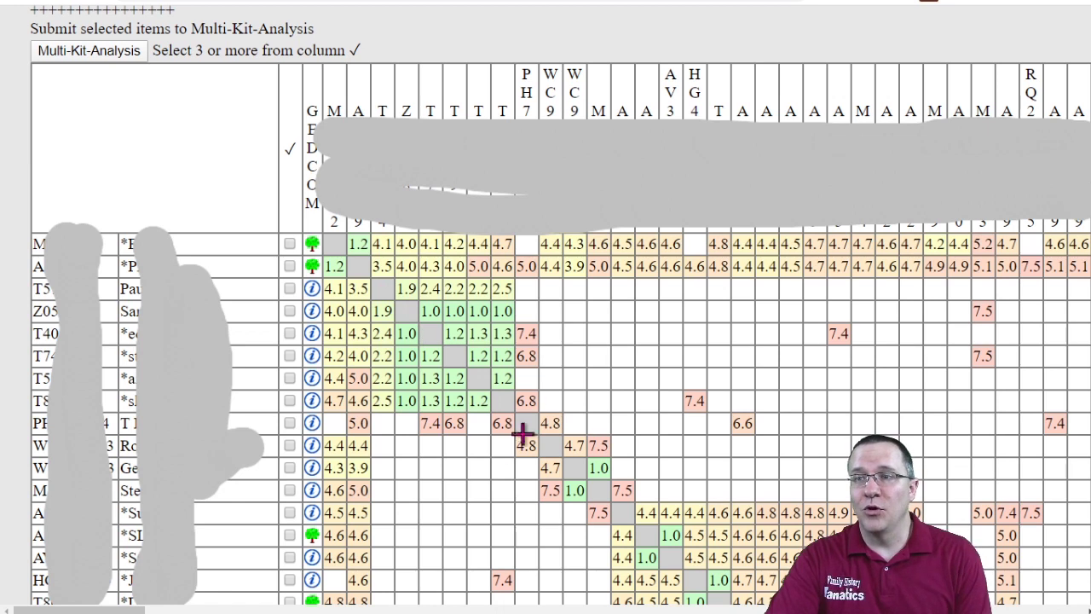
# Step: Box the two low generation-value clusters in red and bracket the Autosomal and Generations rows
pyautogui.moveTo(384, 297)
pyautogui.mouseDown()
pyautogui.moveTo(511, 297)
pyautogui.moveTo(537, 395)
pyautogui.moveTo(398, 424)
pyautogui.moveTo(386, 306)
pyautogui.mouseUp()
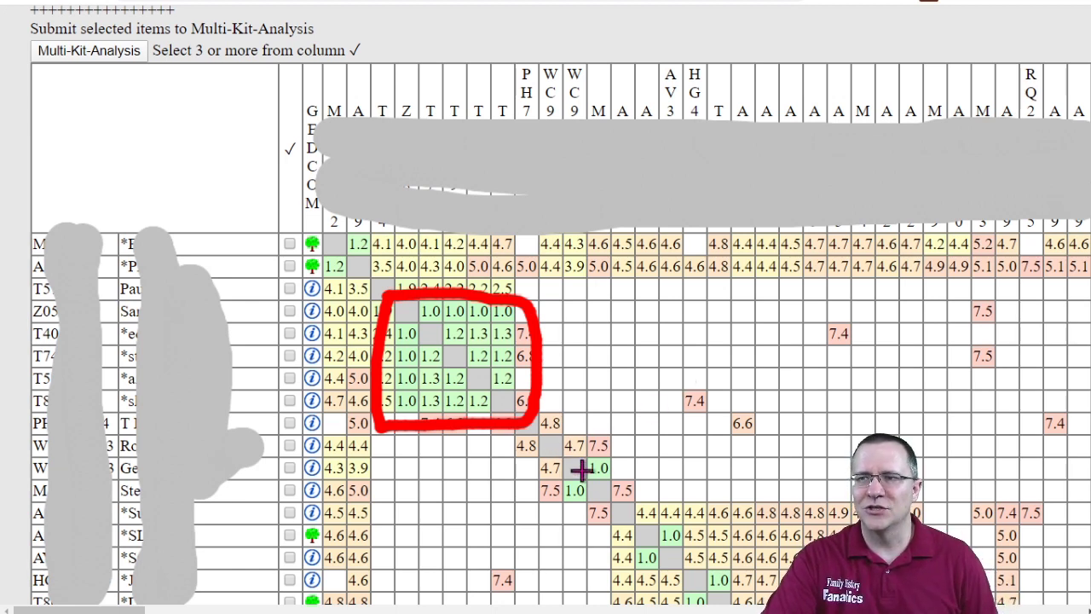
pyautogui.moveTo(601, 501); pyautogui.dragTo(844, 489)
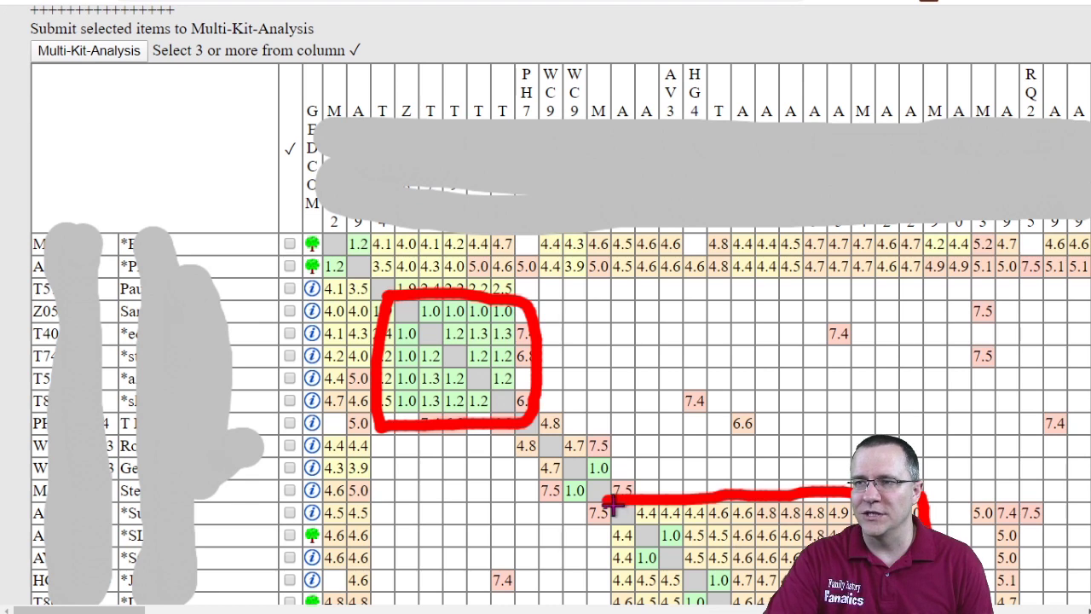
pyautogui.moveTo(604, 503); pyautogui.dragTo(600, 588)
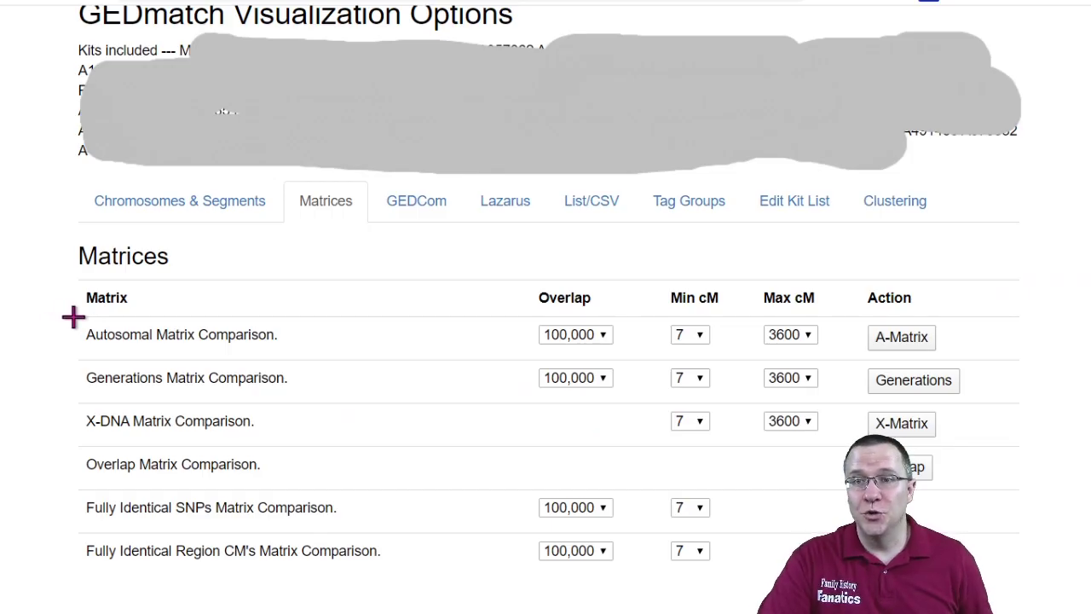
pyautogui.moveTo(81, 315)
pyautogui.mouseDown()
pyautogui.moveTo(43, 348)
pyautogui.moveTo(72, 393)
pyautogui.mouseUp()
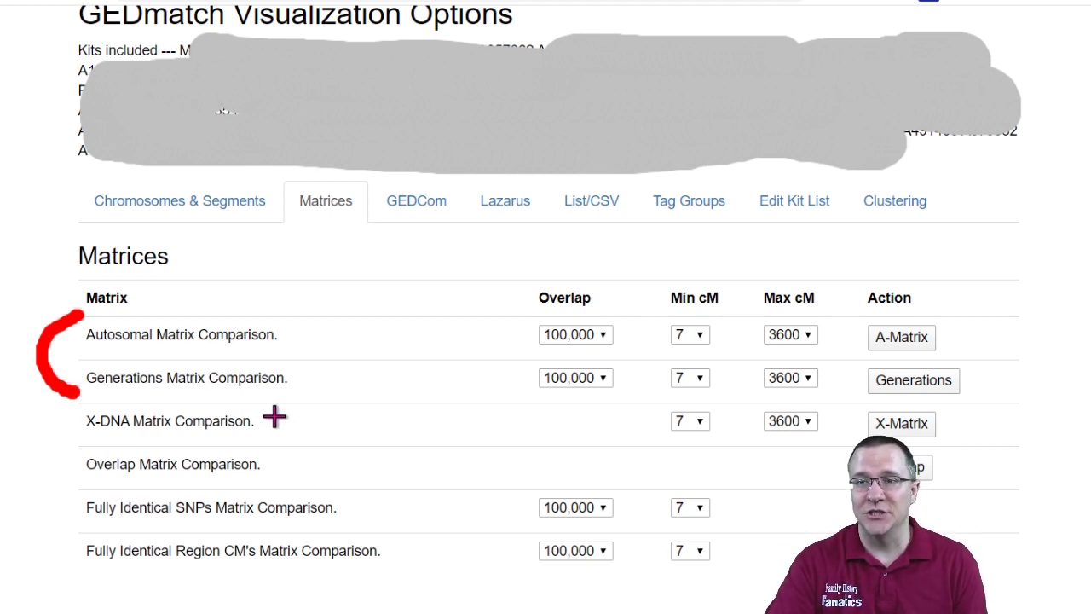
# Step: Mark the X-DNA Matrix Comparison row with red lines on both sides
pyautogui.moveTo(284, 424); pyautogui.dragTo(388, 421)
pyautogui.moveTo(82, 420); pyautogui.dragTo(26, 424)
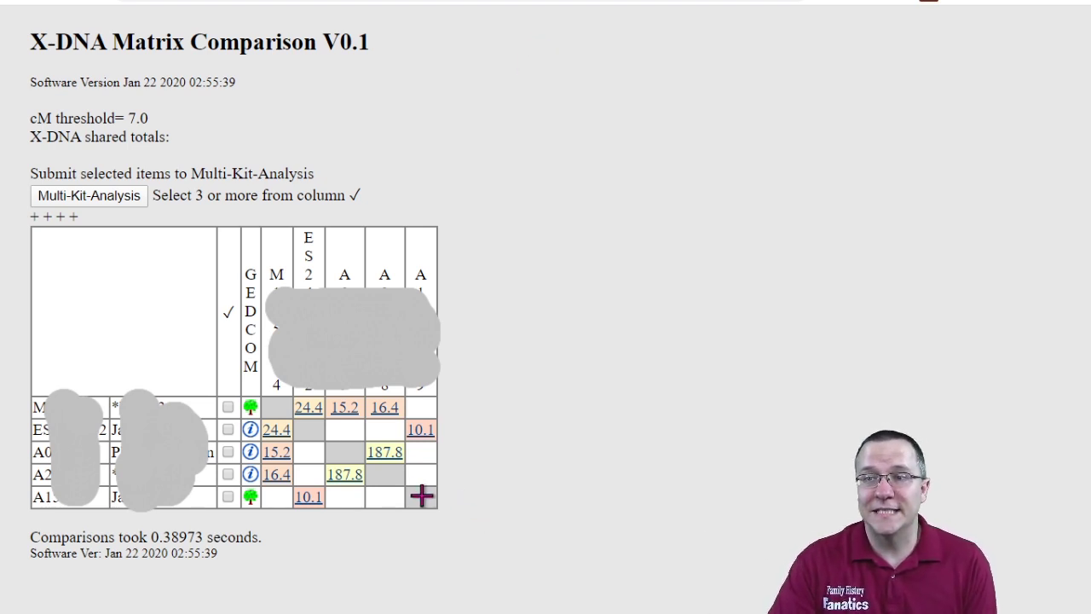
# Step: Circle the 187.8 matches and the 24.4, 15.2, 16.4 row and column values in red
pyautogui.moveTo(375, 479)
pyautogui.mouseDown()
pyautogui.moveTo(352, 432)
pyautogui.moveTo(365, 483)
pyautogui.mouseUp()
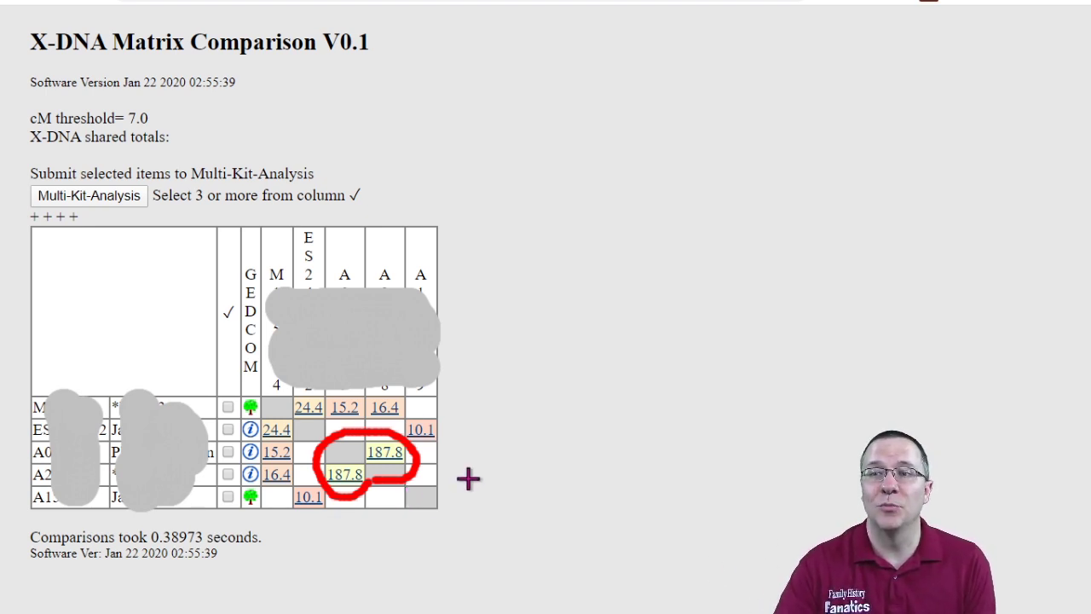
pyautogui.moveTo(413, 407)
pyautogui.mouseDown()
pyautogui.moveTo(319, 390)
pyautogui.moveTo(277, 425)
pyautogui.moveTo(416, 411)
pyautogui.mouseUp()
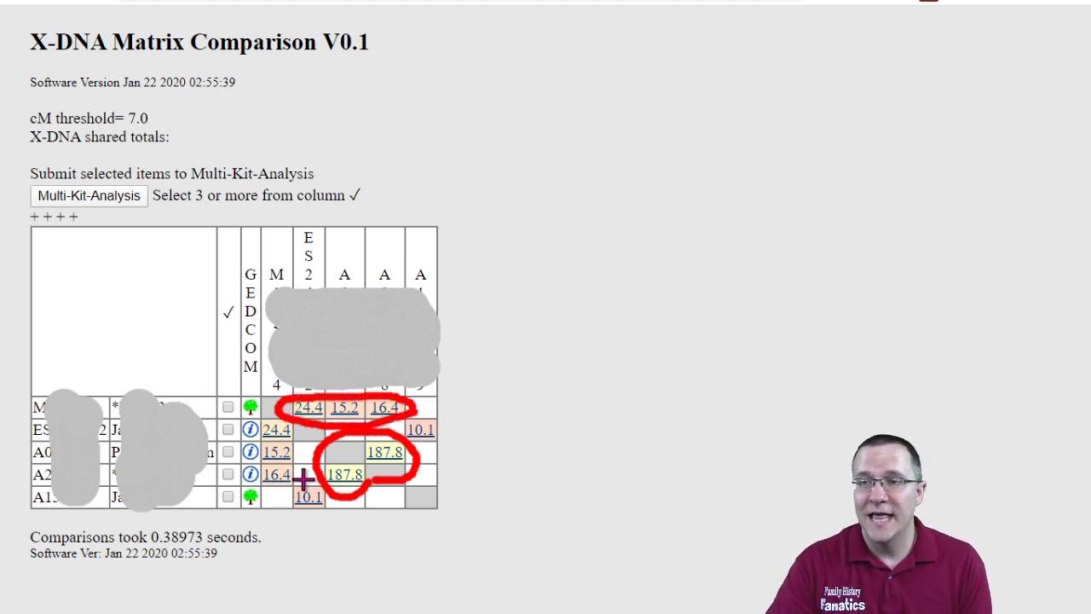
pyautogui.moveTo(302, 486)
pyautogui.mouseDown()
pyautogui.moveTo(295, 402)
pyautogui.moveTo(247, 435)
pyautogui.moveTo(253, 496)
pyautogui.moveTo(291, 482)
pyautogui.mouseUp()
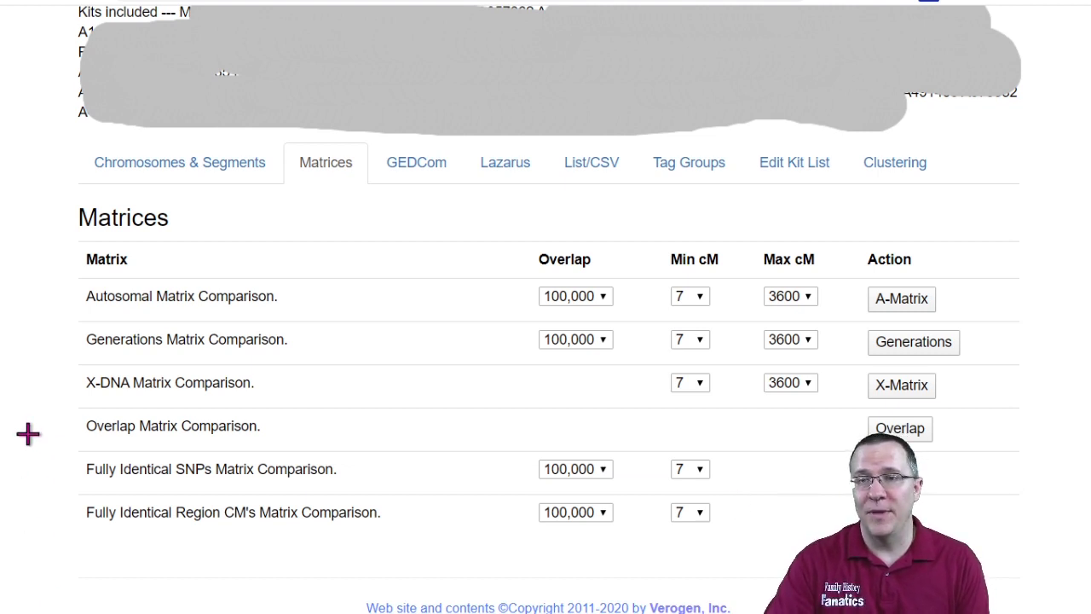
# Step: Draw a red arrow at the Overlap Matrix Comparison row
pyautogui.moveTo(22, 436)
pyautogui.mouseDown()
pyautogui.moveTo(74, 418)
pyautogui.moveTo(58, 437)
pyautogui.mouseUp()
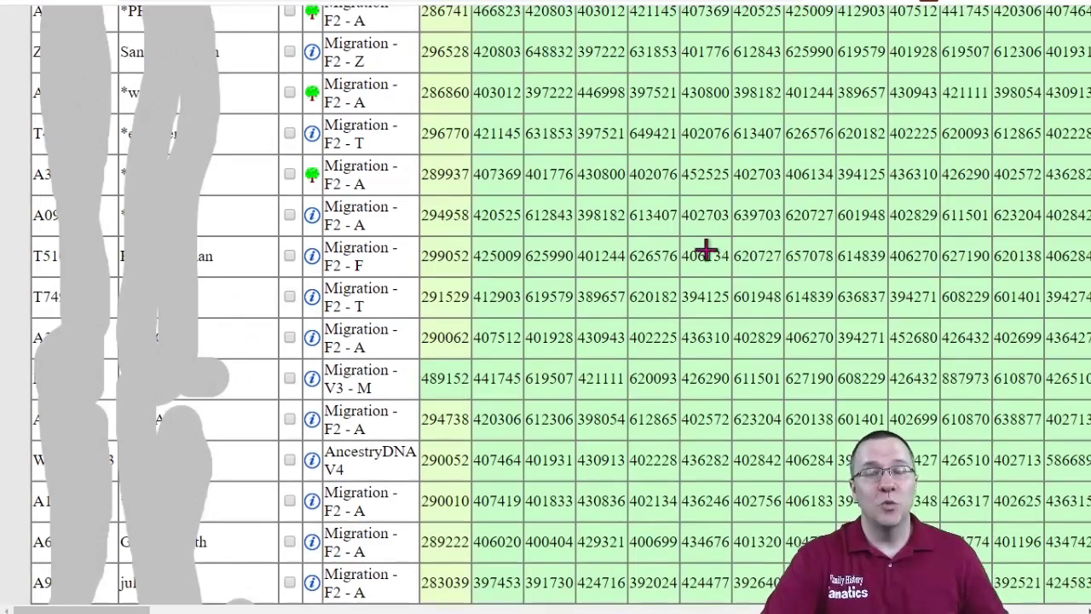
# Step: Scroll down the overlap matrix and circle the 406020 value in red
pyautogui.scroll(-1, 704, 248)
pyautogui.scroll(-1, 705, 248)
pyautogui.scroll(-2, 706, 248)
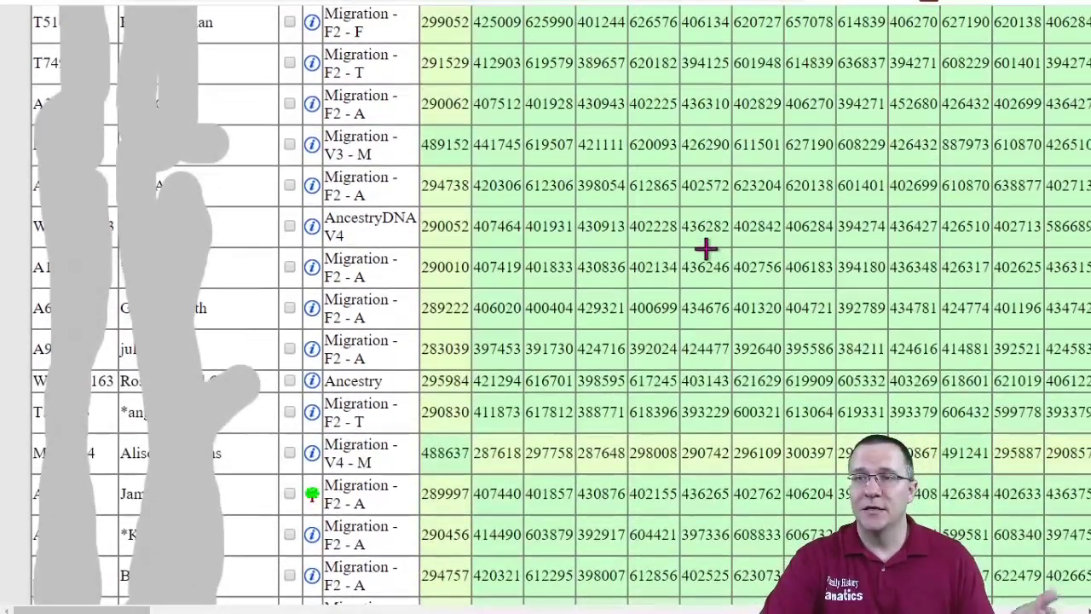
pyautogui.scroll(-1, 706, 248)
pyautogui.moveTo(492, 219)
pyautogui.mouseDown()
pyautogui.moveTo(537, 213)
pyautogui.moveTo(474, 196)
pyautogui.moveTo(478, 223)
pyautogui.mouseUp()
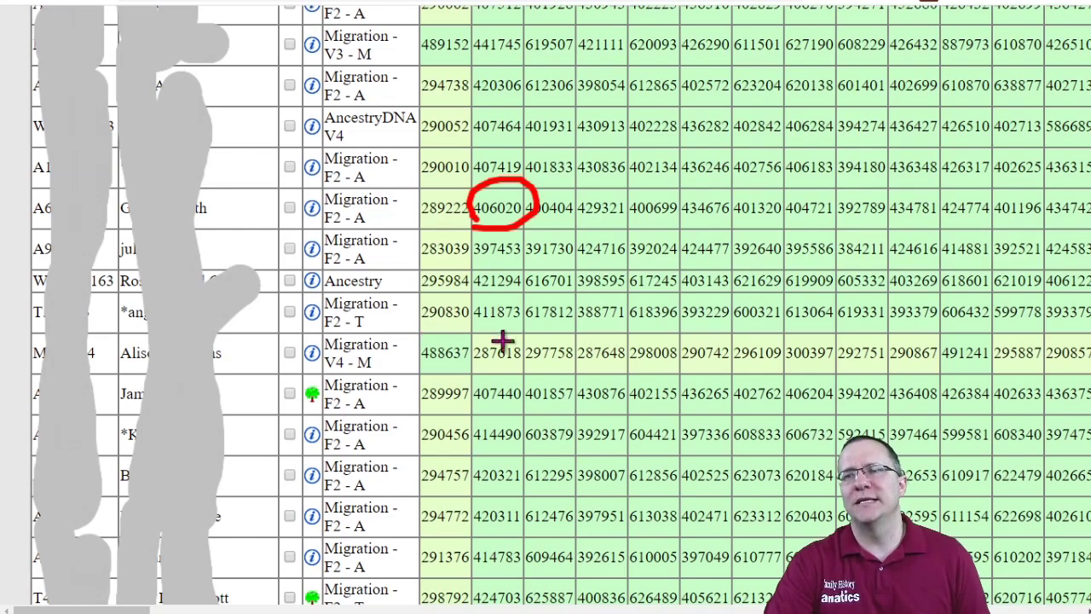
# Step: Circle the 23andMe row's 97672 and the 608596 value below it in red
pyautogui.scroll(-2, 494, 341)
pyautogui.scroll(-1, 512, 400)
pyautogui.scroll(-2, 511, 336)
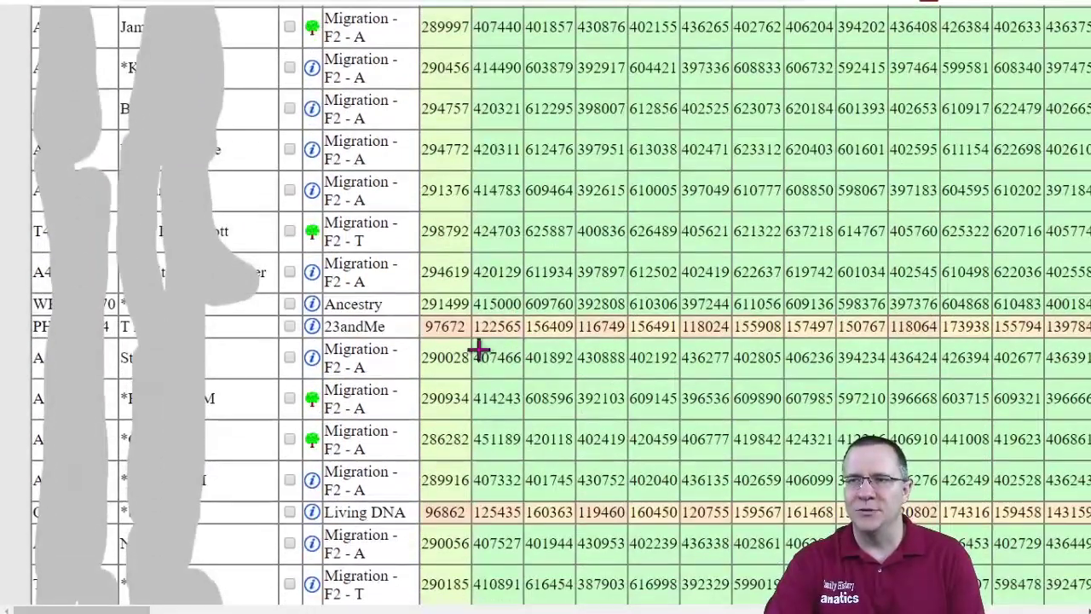
pyautogui.moveTo(431, 339); pyautogui.dragTo(435, 340)
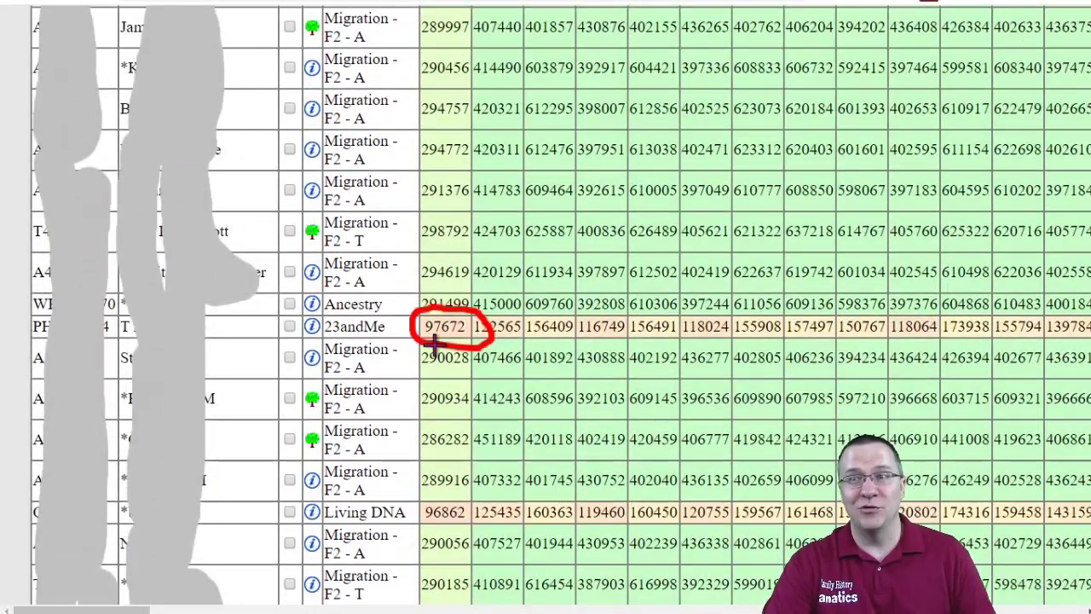
pyautogui.moveTo(523, 419); pyautogui.dragTo(527, 415)
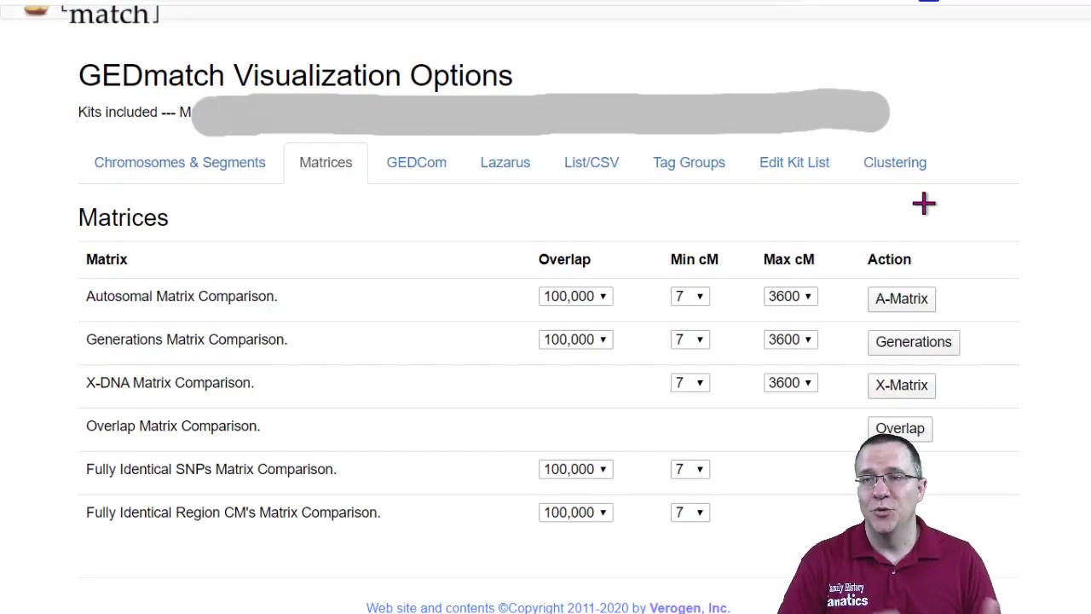
# Step: Draw red arrows pointing at the Fully Identical SNPs and Region CM's rows
pyautogui.moveTo(37, 480)
pyautogui.mouseDown()
pyautogui.moveTo(73, 464)
pyautogui.moveTo(75, 493)
pyautogui.mouseUp()
pyautogui.moveTo(33, 529)
pyautogui.mouseDown()
pyautogui.moveTo(68, 515)
pyautogui.moveTo(73, 526)
pyautogui.mouseUp()
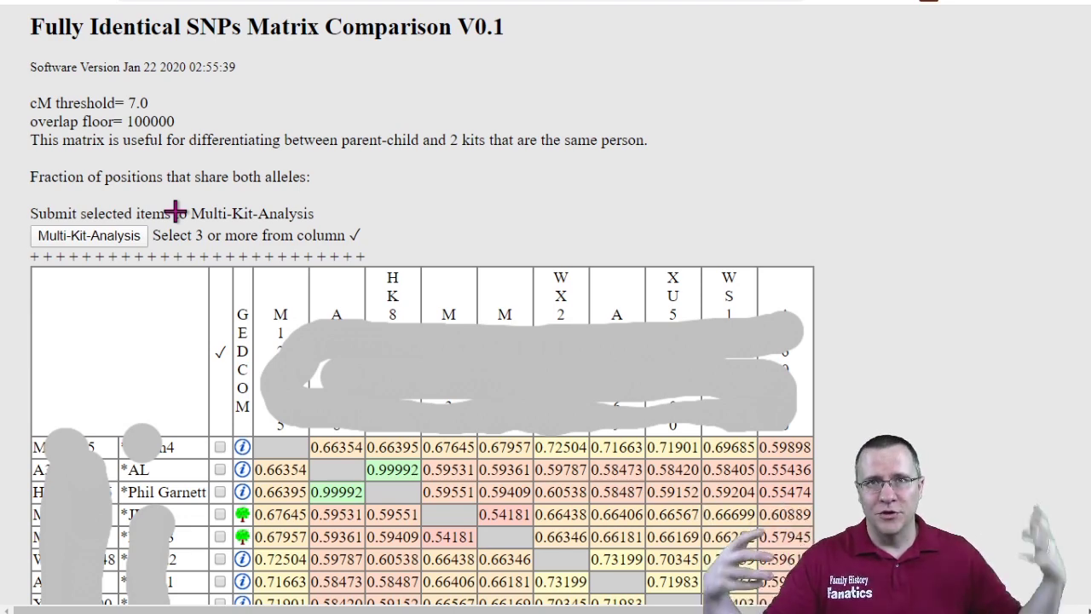
# Step: Mark in red the 0.54181, 0.99992, 0.66354 cells, AL row label and 0.72504–0.69685 values
pyautogui.scroll(-1, 421, 351)
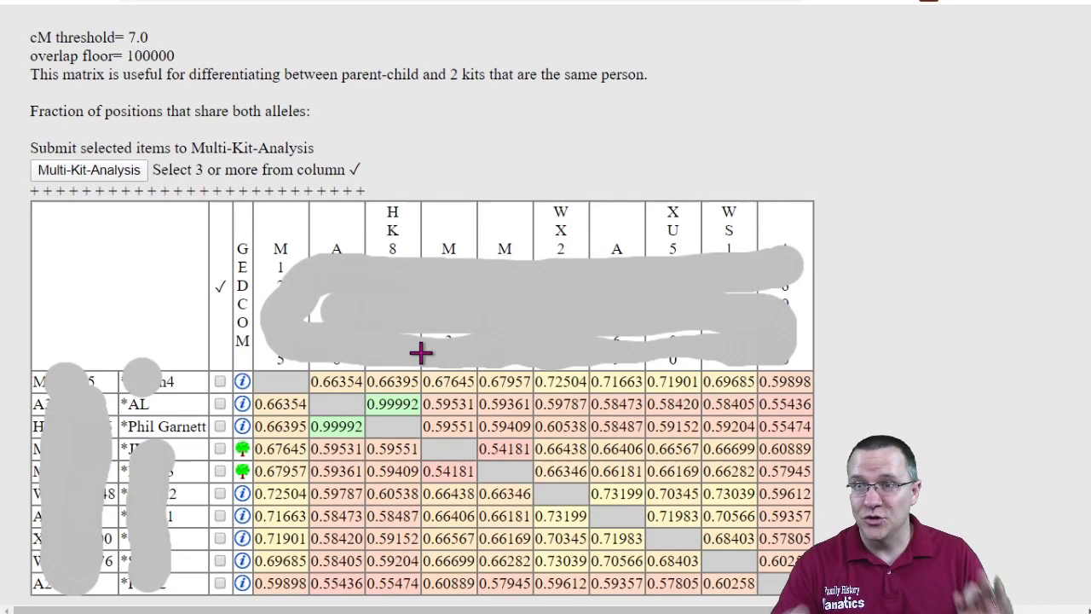
pyautogui.scroll(-2, 341, 407)
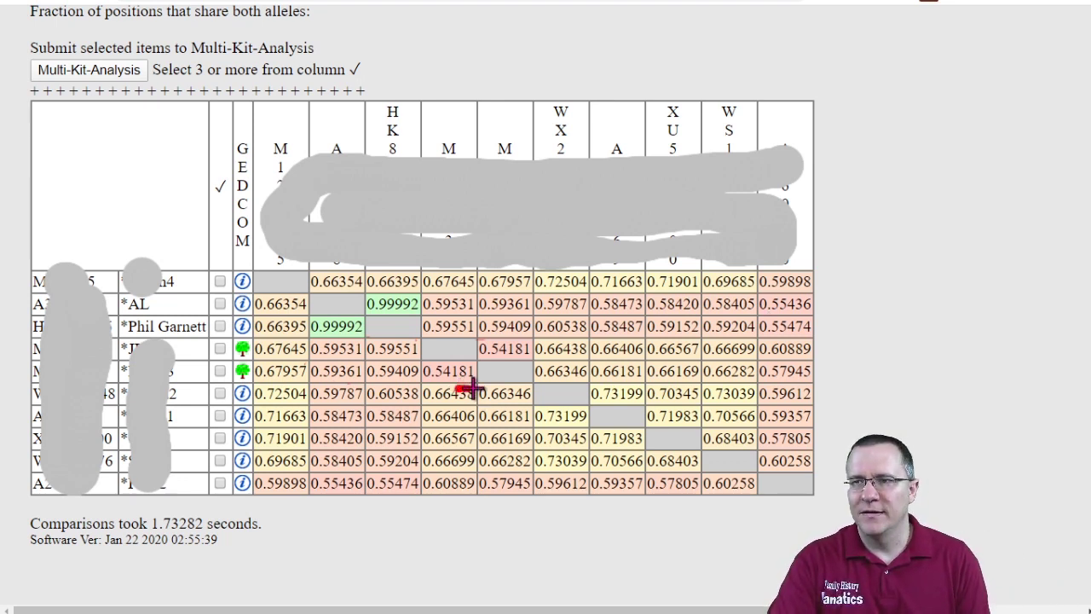
pyautogui.moveTo(470, 388)
pyautogui.mouseDown()
pyautogui.moveTo(549, 362)
pyautogui.moveTo(467, 322)
pyautogui.moveTo(411, 358)
pyautogui.moveTo(442, 394)
pyautogui.moveTo(472, 394)
pyautogui.mouseUp()
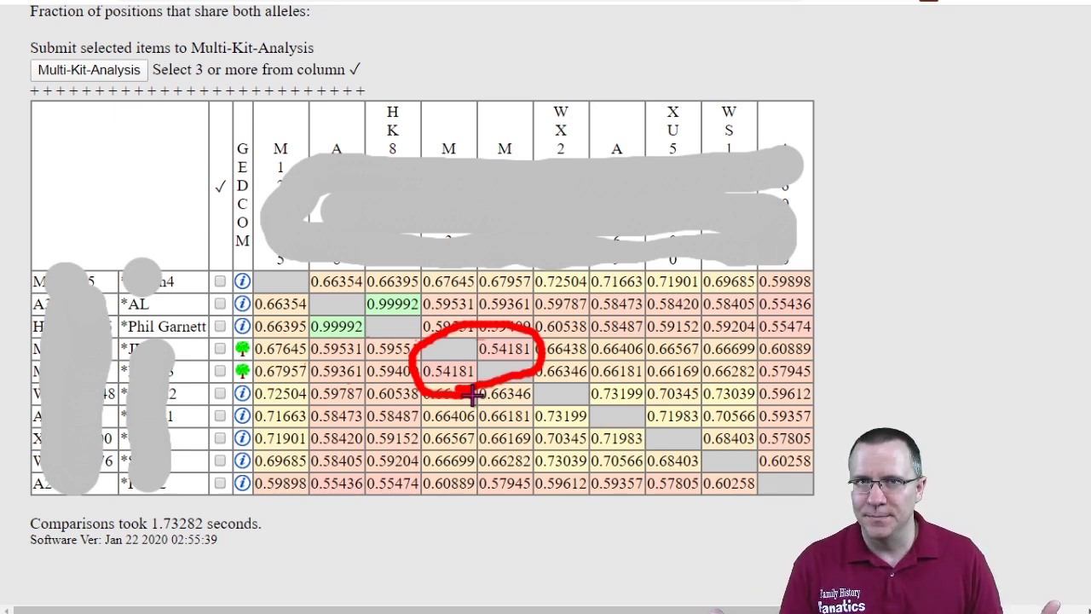
pyautogui.moveTo(128, 325)
pyautogui.mouseDown()
pyautogui.moveTo(162, 315)
pyautogui.moveTo(203, 344)
pyautogui.mouseUp()
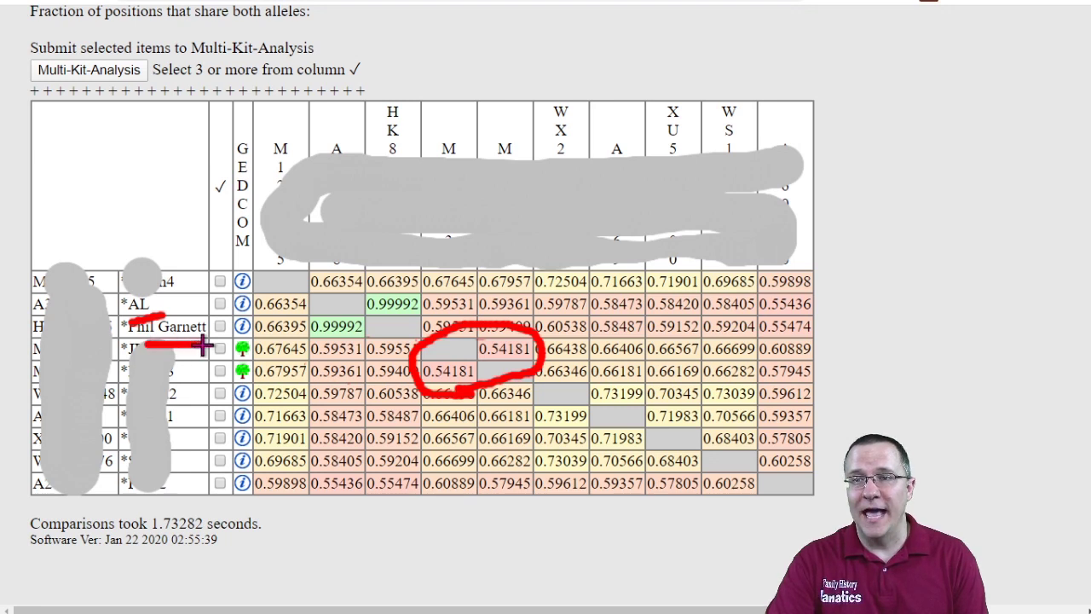
pyautogui.moveTo(308, 345)
pyautogui.mouseDown()
pyautogui.moveTo(365, 347)
pyautogui.moveTo(298, 314)
pyautogui.moveTo(341, 347)
pyautogui.moveTo(426, 328)
pyautogui.moveTo(389, 280)
pyautogui.moveTo(385, 322)
pyautogui.mouseUp()
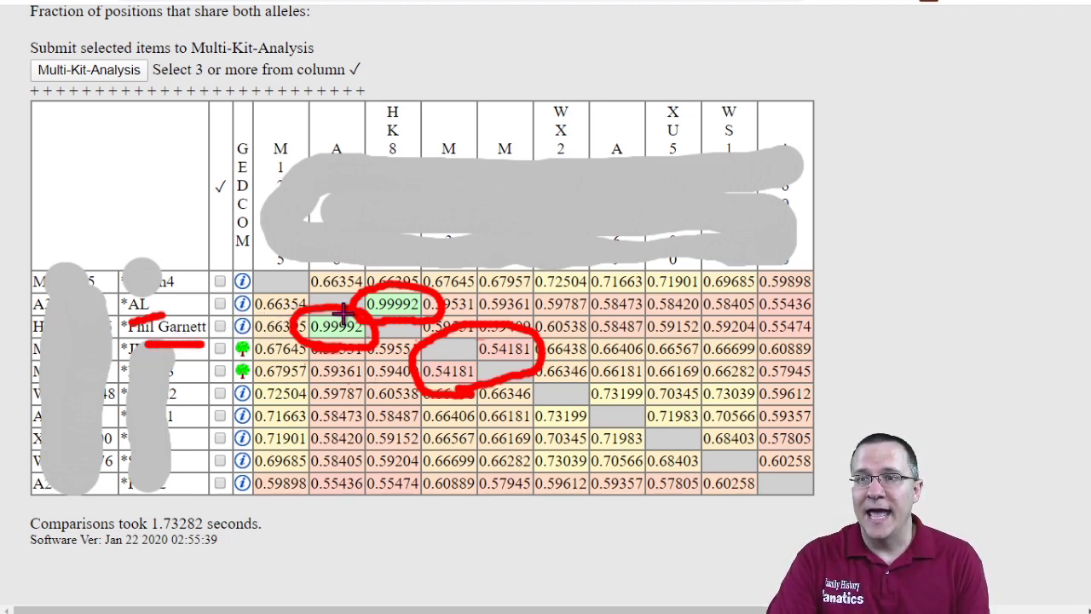
pyautogui.moveTo(310, 286)
pyautogui.mouseDown()
pyautogui.moveTo(375, 294)
pyautogui.moveTo(308, 268)
pyautogui.mouseUp()
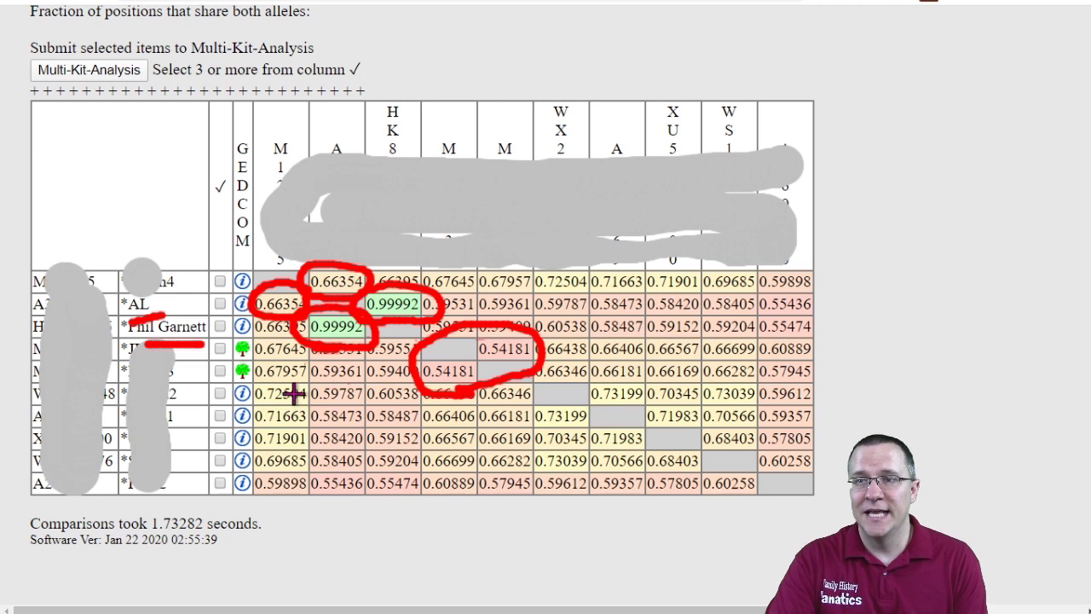
pyautogui.moveTo(316, 384)
pyautogui.mouseDown()
pyautogui.moveTo(252, 388)
pyautogui.moveTo(235, 456)
pyautogui.moveTo(281, 485)
pyautogui.moveTo(315, 397)
pyautogui.mouseUp()
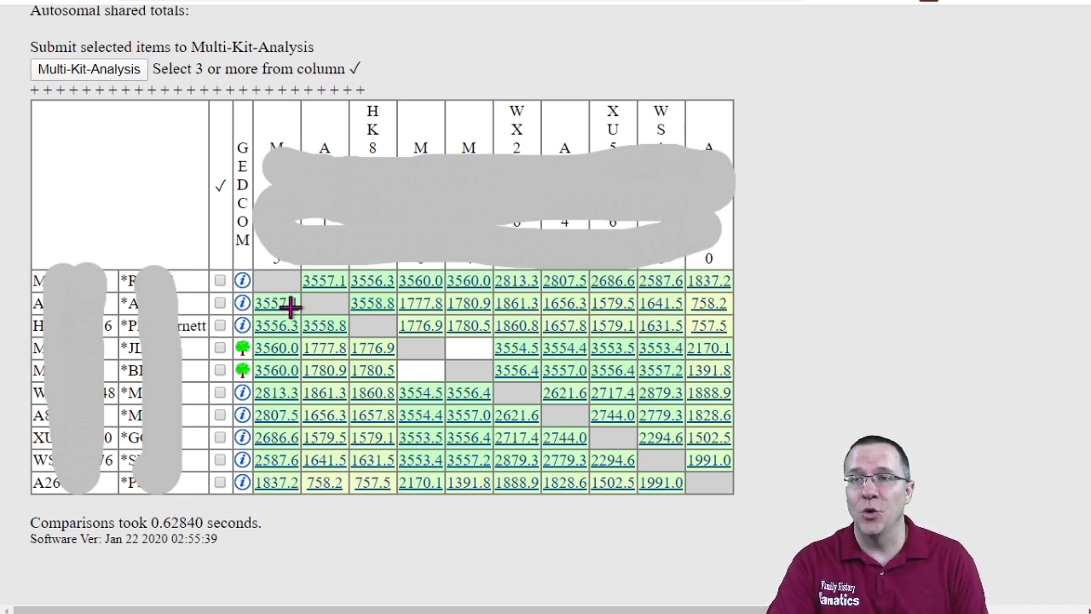
# Step: Outline the first column's 3557.1–3560.0 cells and the 3554.5–3557.2 block in red
pyautogui.moveTo(291, 284)
pyautogui.mouseDown()
pyautogui.moveTo(243, 286)
pyautogui.moveTo(241, 325)
pyautogui.mouseUp()
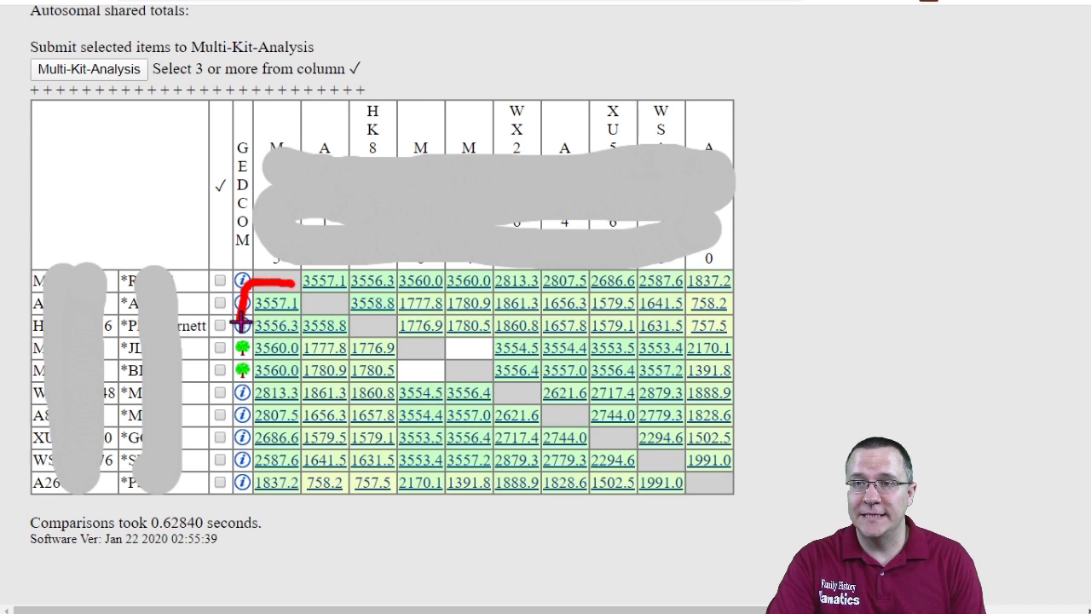
pyautogui.moveTo(245, 372)
pyautogui.mouseDown()
pyautogui.moveTo(301, 385)
pyautogui.moveTo(300, 313)
pyautogui.moveTo(345, 345)
pyautogui.moveTo(348, 315)
pyautogui.mouseUp()
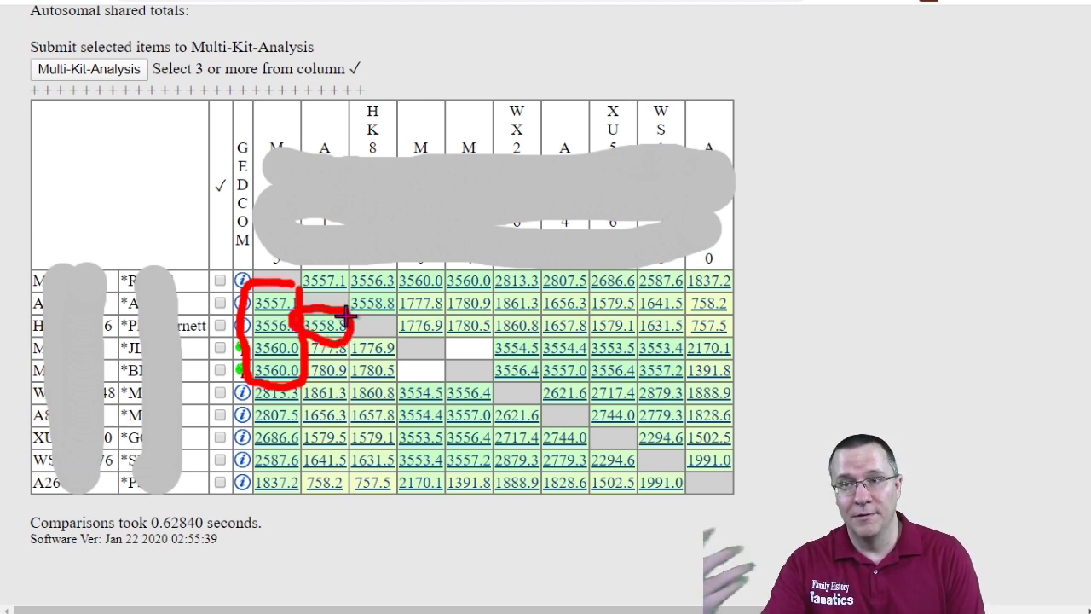
pyautogui.moveTo(417, 381)
pyautogui.mouseDown()
pyautogui.moveTo(399, 391)
pyautogui.moveTo(396, 464)
pyautogui.moveTo(426, 474)
pyautogui.moveTo(498, 465)
pyautogui.moveTo(495, 380)
pyautogui.moveTo(426, 385)
pyautogui.mouseUp()
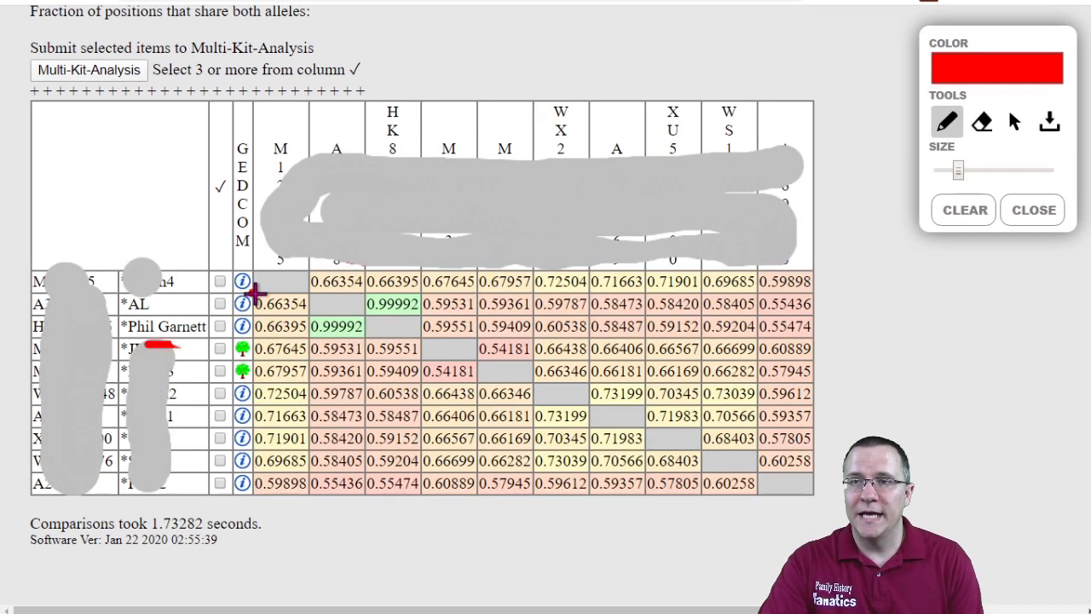
pyautogui.moveTo(254, 292)
pyautogui.mouseDown()
pyautogui.moveTo(284, 388)
pyautogui.moveTo(243, 389)
pyautogui.moveTo(245, 311)
pyautogui.mouseUp()
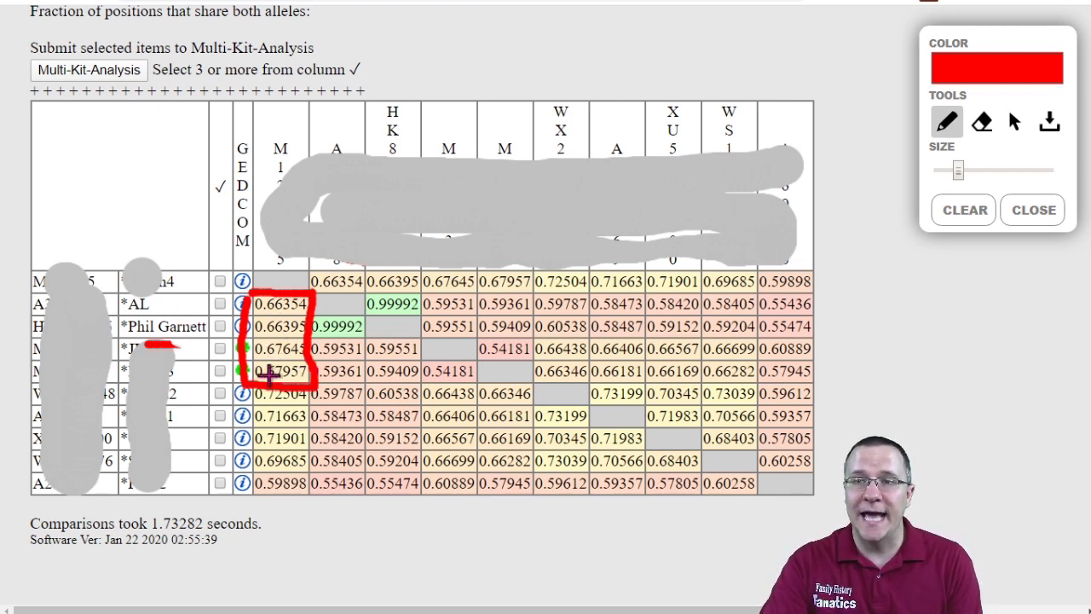
# Step: Box the 0.99992 cell and the lower 0.66438–0.66282 block in red
pyautogui.moveTo(317, 317); pyautogui.dragTo(313, 311)
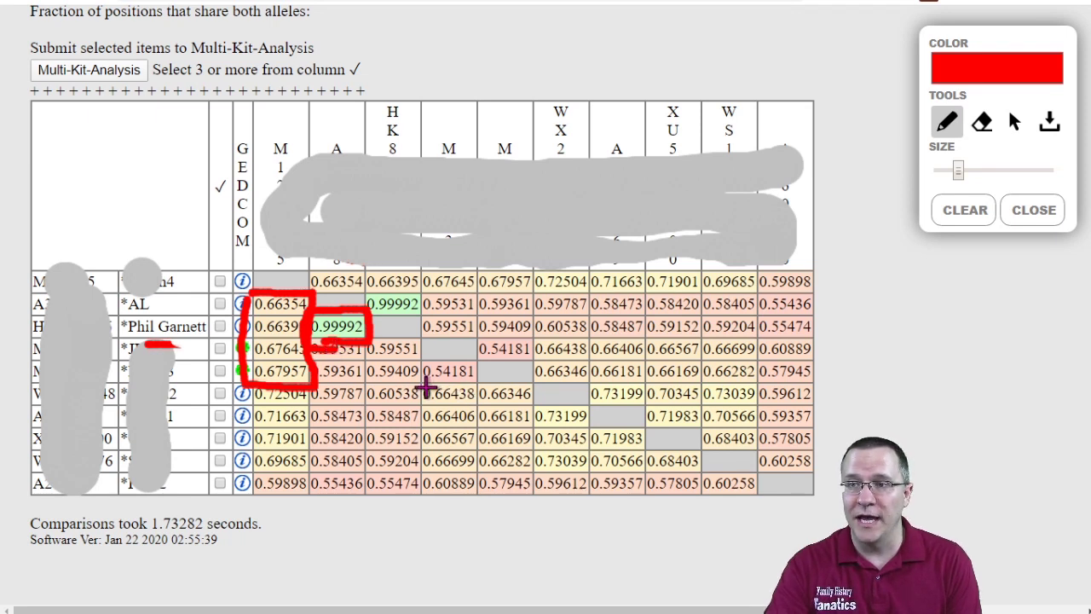
pyautogui.moveTo(424, 384)
pyautogui.mouseDown()
pyautogui.moveTo(531, 384)
pyautogui.moveTo(536, 465)
pyautogui.moveTo(420, 464)
pyautogui.moveTo(419, 387)
pyautogui.mouseUp()
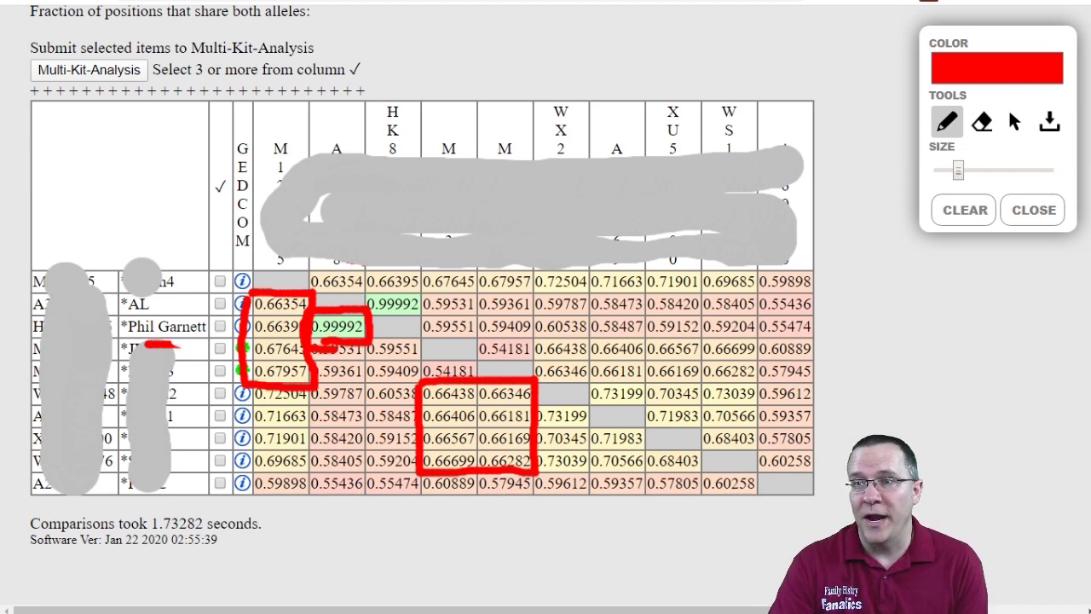
pyautogui.moveTo(317, 369); pyautogui.dragTo(421, 429)
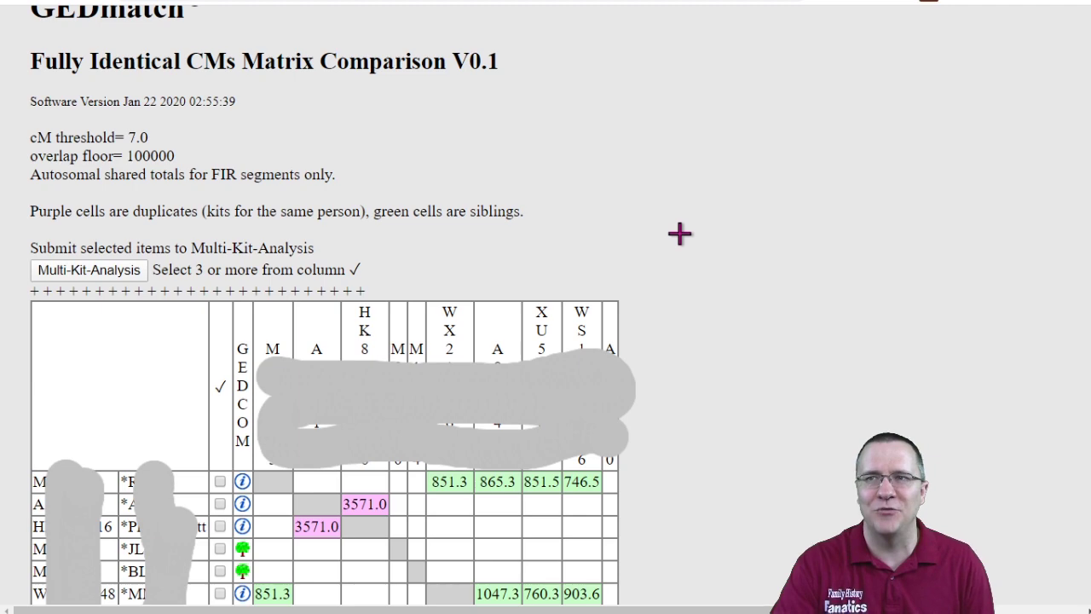
# Step: Circle the 851.3–746.5 sibling values and the green 1047.3–684.3 block in red
pyautogui.scroll(-1, 679, 232)
pyautogui.scroll(-2, 679, 230)
pyautogui.scroll(-1, 680, 227)
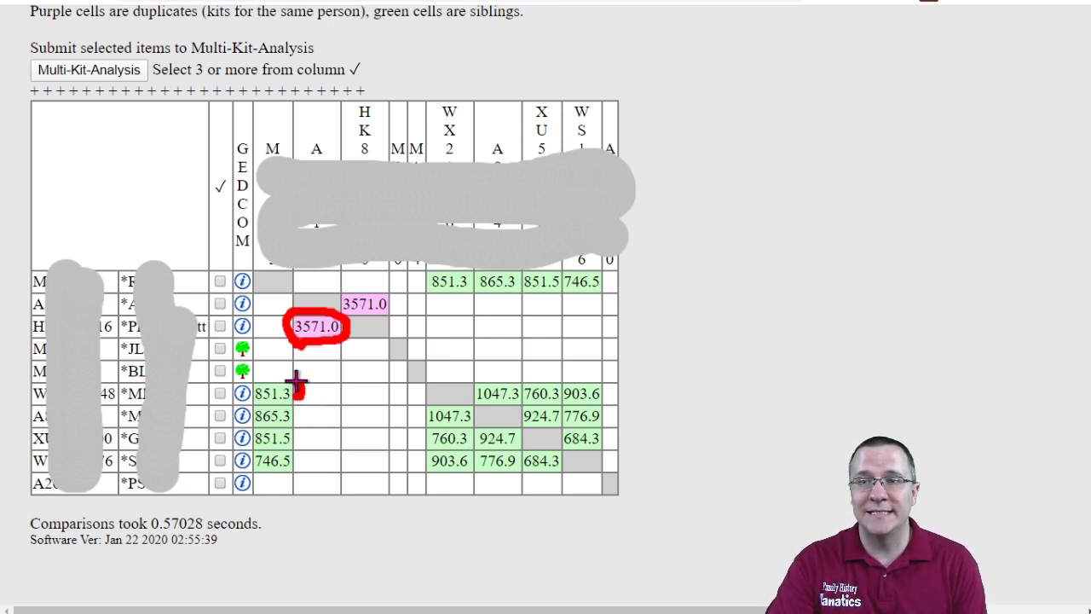
pyautogui.moveTo(256, 376)
pyautogui.mouseDown()
pyautogui.moveTo(244, 419)
pyautogui.moveTo(257, 479)
pyautogui.moveTo(299, 446)
pyautogui.moveTo(303, 396)
pyautogui.mouseUp()
pyautogui.moveTo(478, 383)
pyautogui.mouseDown()
pyautogui.moveTo(402, 409)
pyautogui.moveTo(574, 495)
pyautogui.moveTo(614, 453)
pyautogui.moveTo(485, 378)
pyautogui.mouseUp()
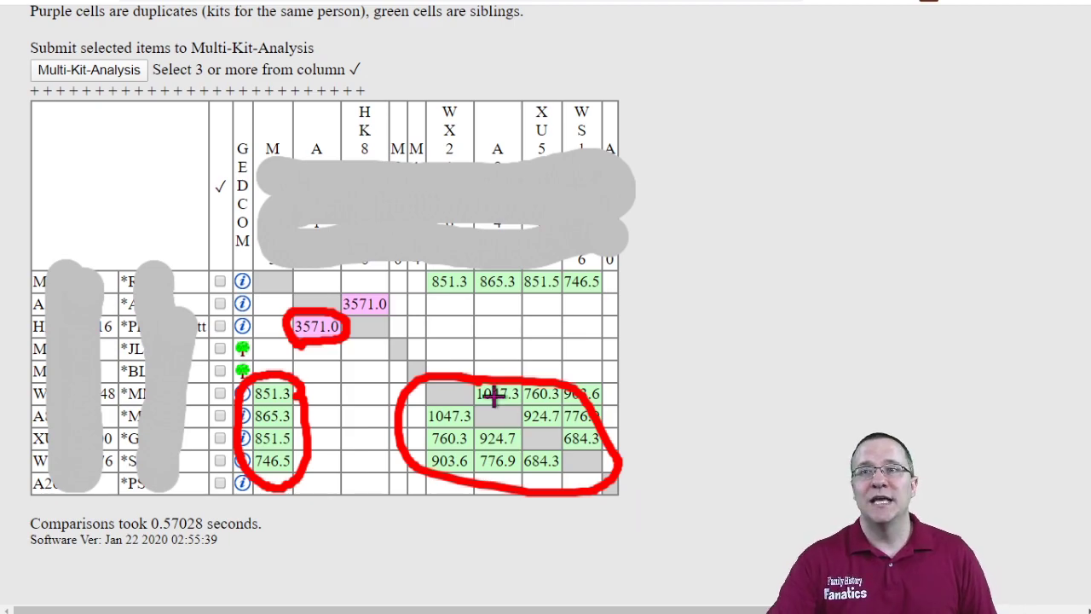
pyautogui.scroll(5, 494, 395)
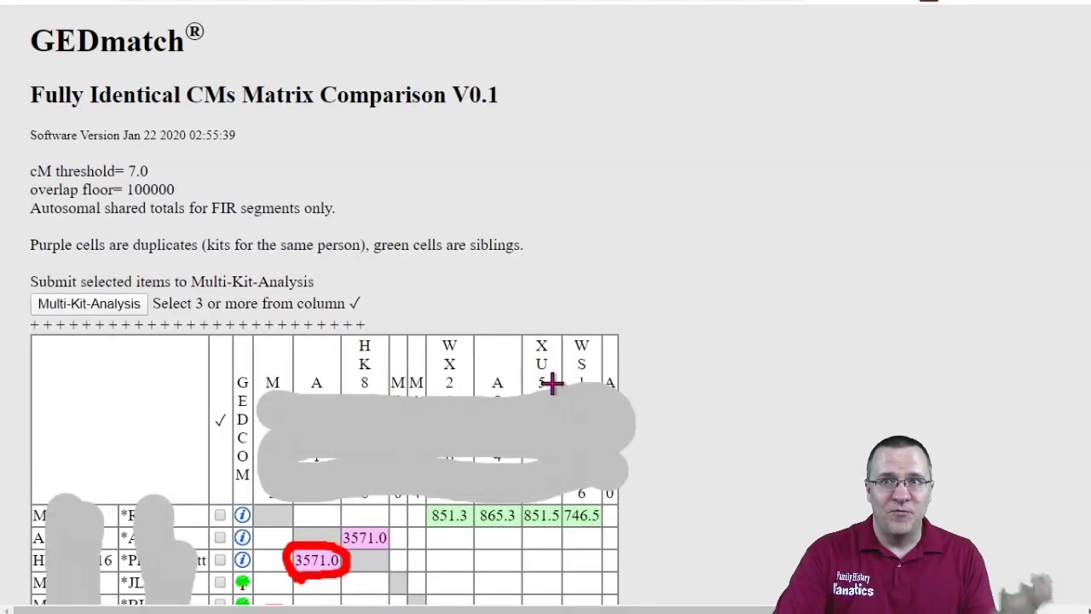